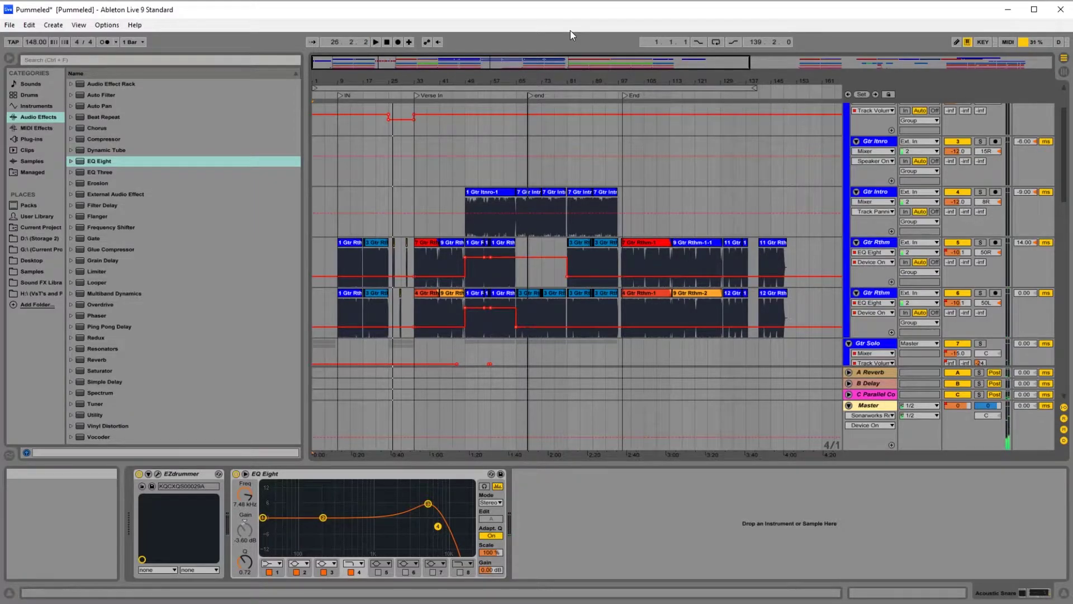
Stop playback and compare the device chains of the two Gtr Rthm tracks from bar 9.
scroll(343, 255, "down", 1)
key("space")
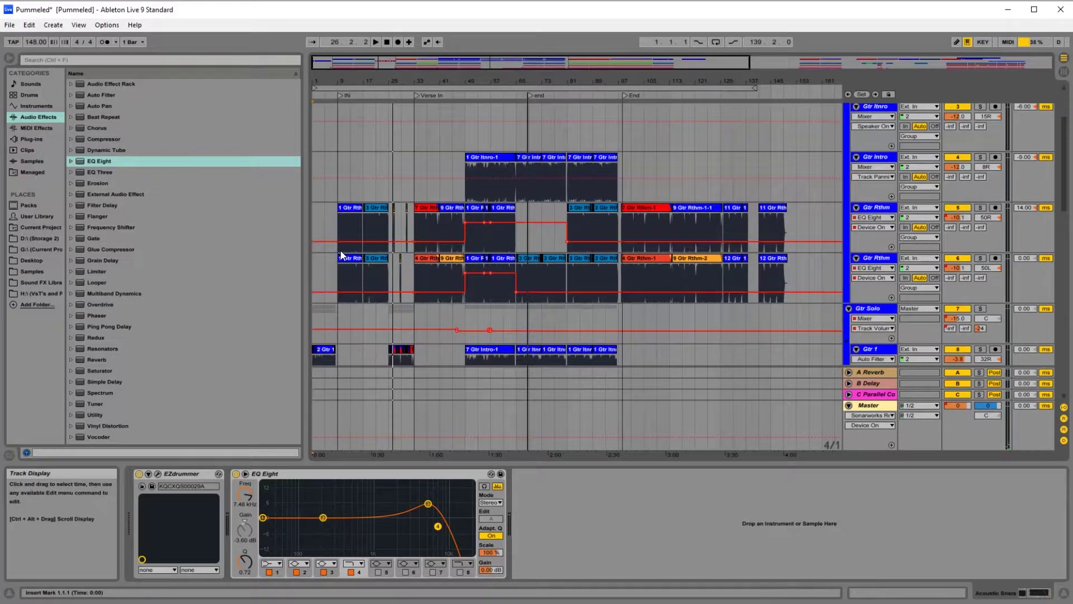
left_click(334, 222)
scroll(331, 241, "down", 2)
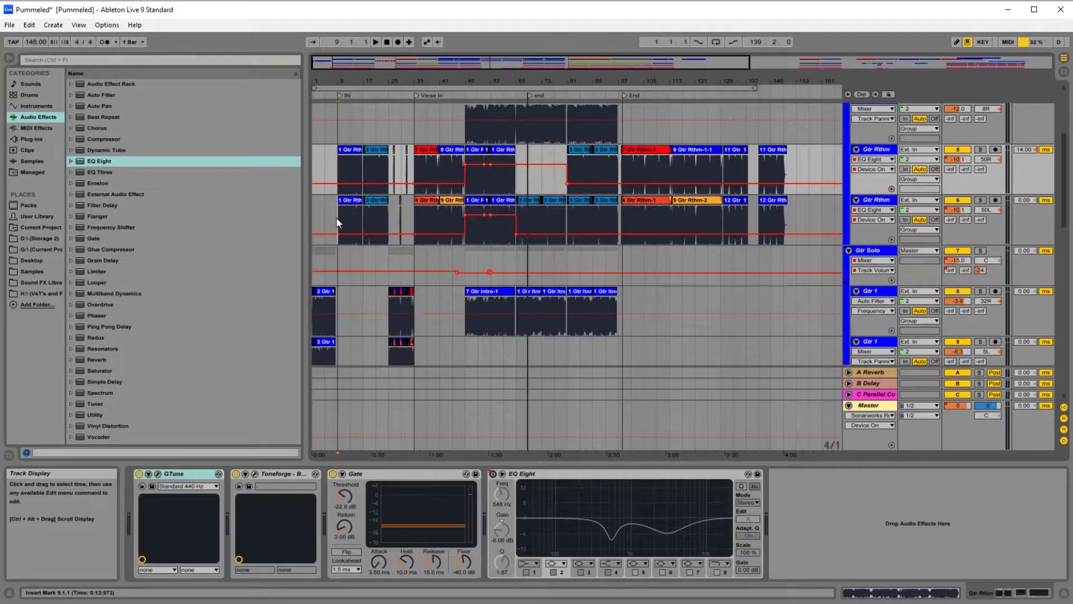
left_click(337, 222)
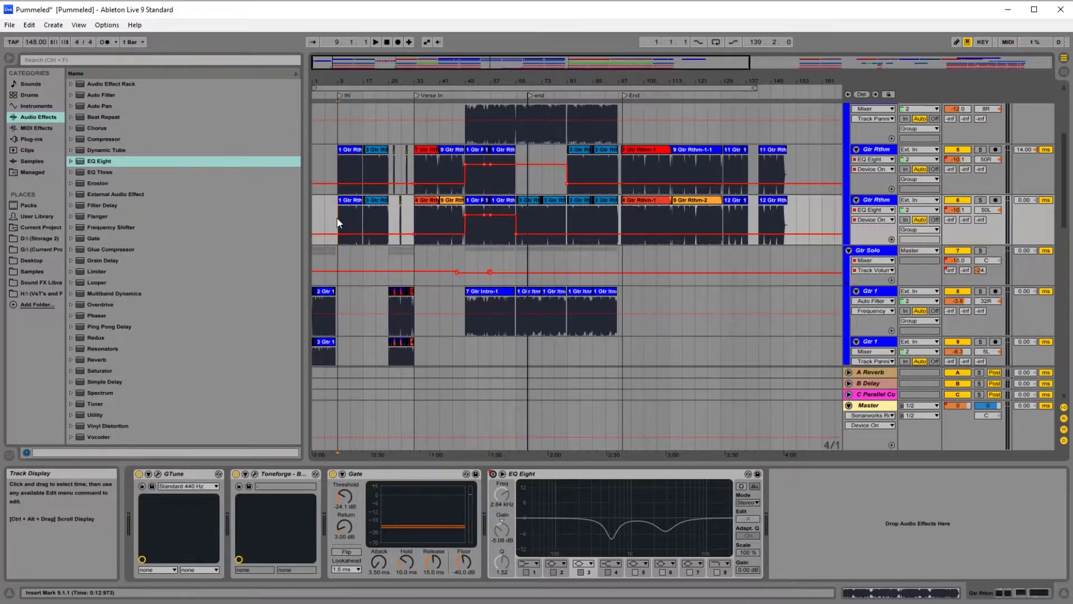
scroll(337, 223, "up", 2)
left_click(338, 223)
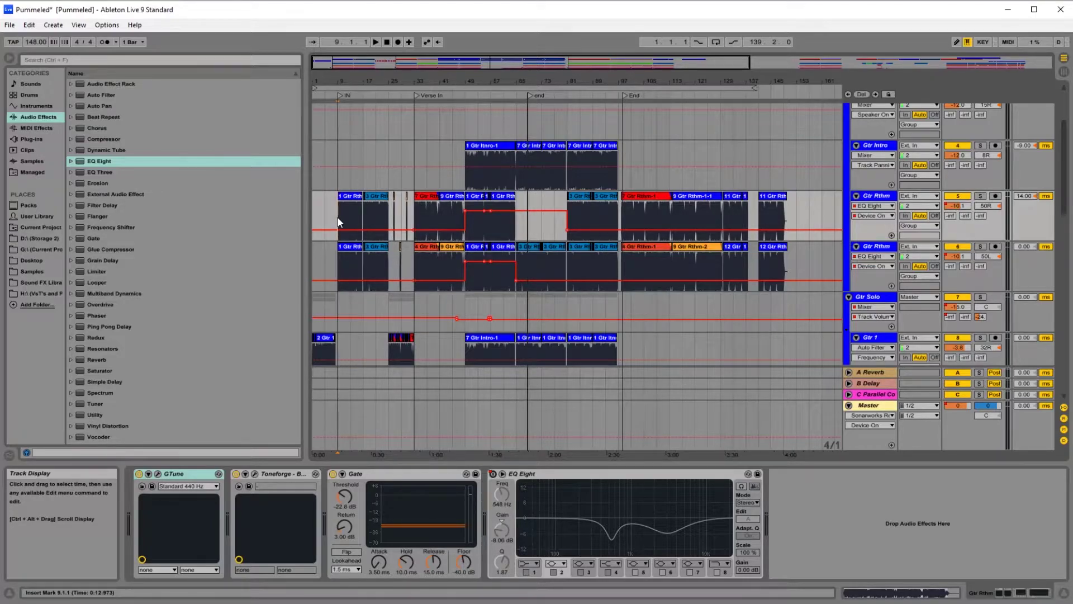
Set the insert marker at bar 5 on the Gtr Rthm tracks and play the arrangement from there.
left_click(325, 207)
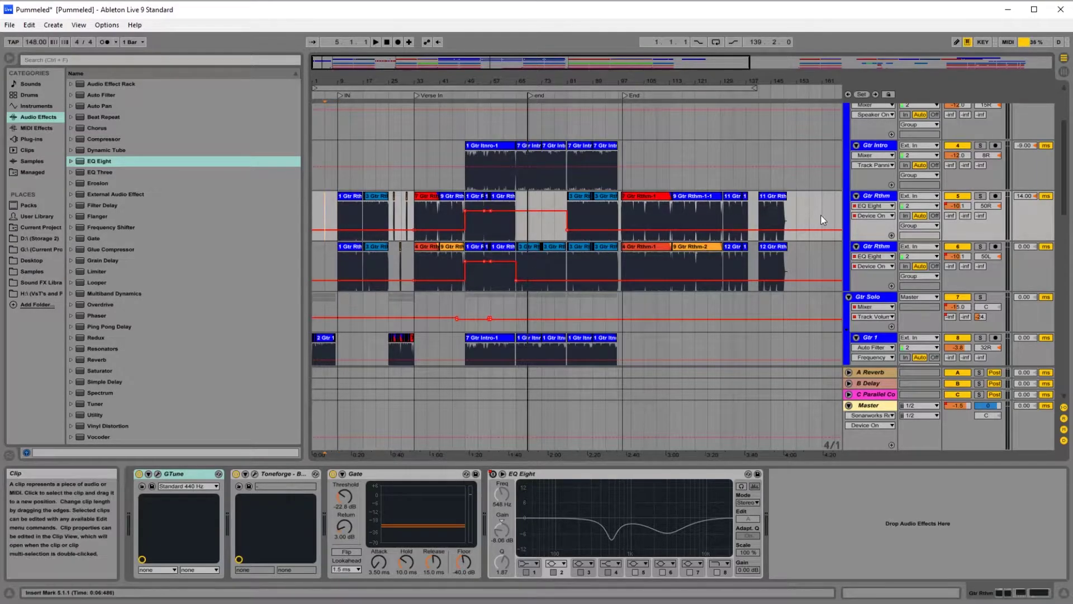
scroll(820, 214, "up", 3)
scroll(817, 217, "down", 5)
scroll(816, 220, "down", 5)
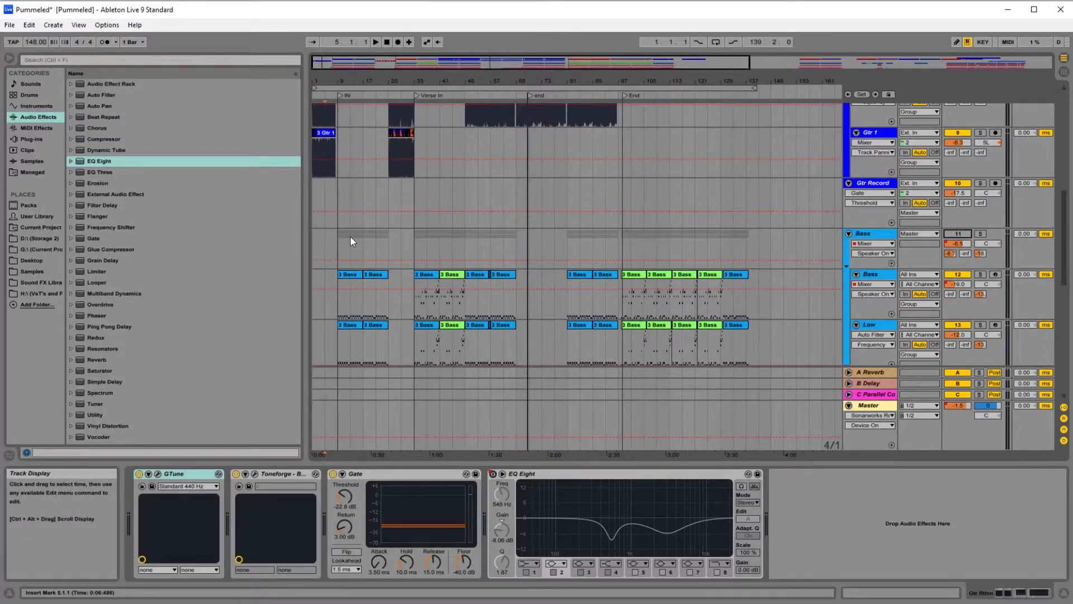
scroll(345, 220, "up", 6)
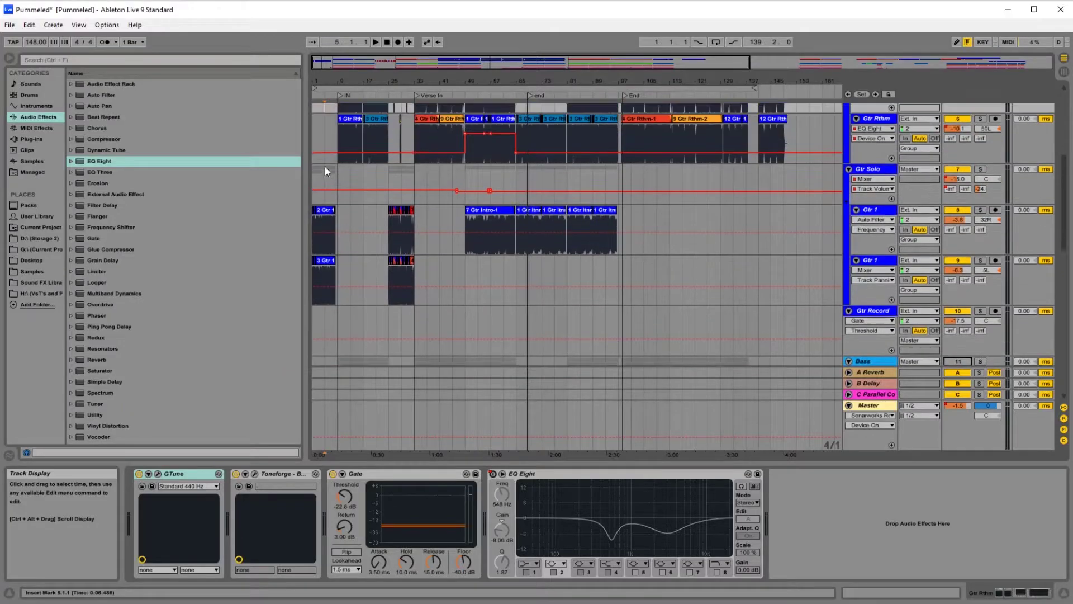
scroll(326, 139, "up", 2)
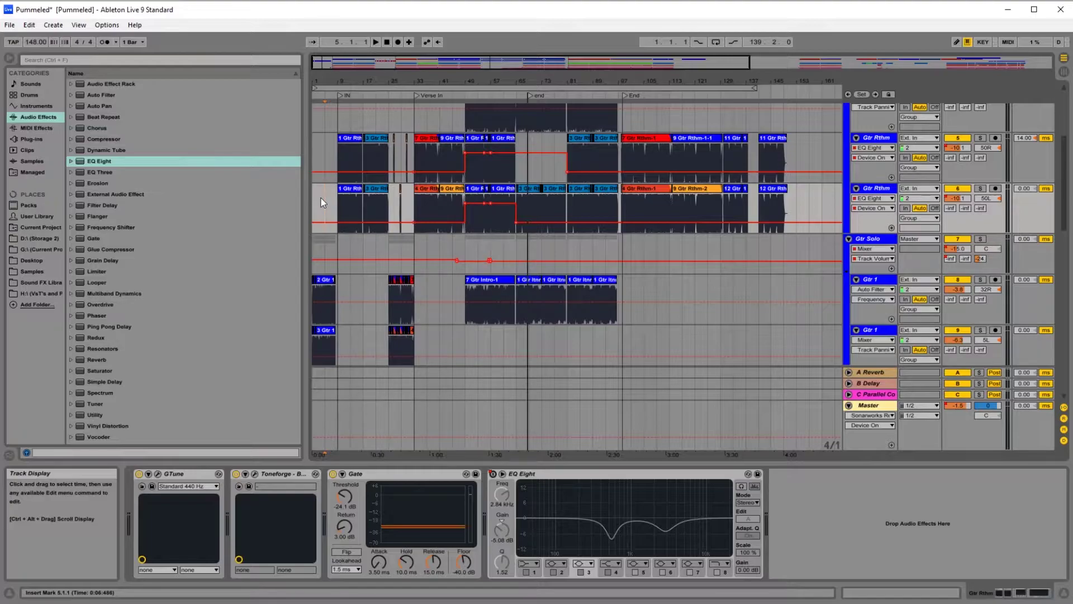
key("space")
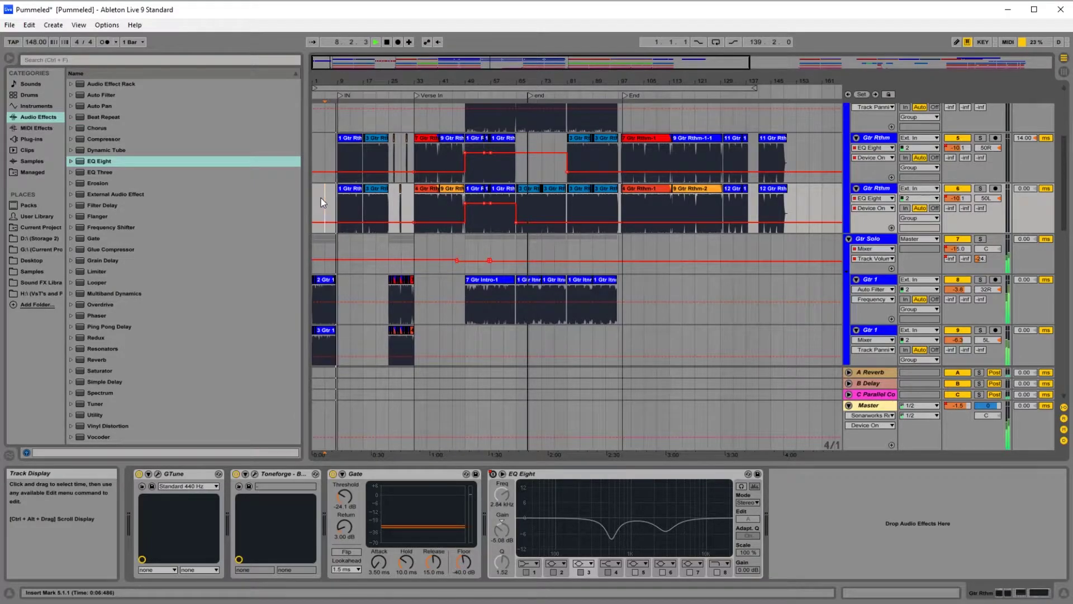
Audition the section from bar 9 and reactivate the muted Bass group to hear it with the guitars.
scroll(756, 284, "down", 5)
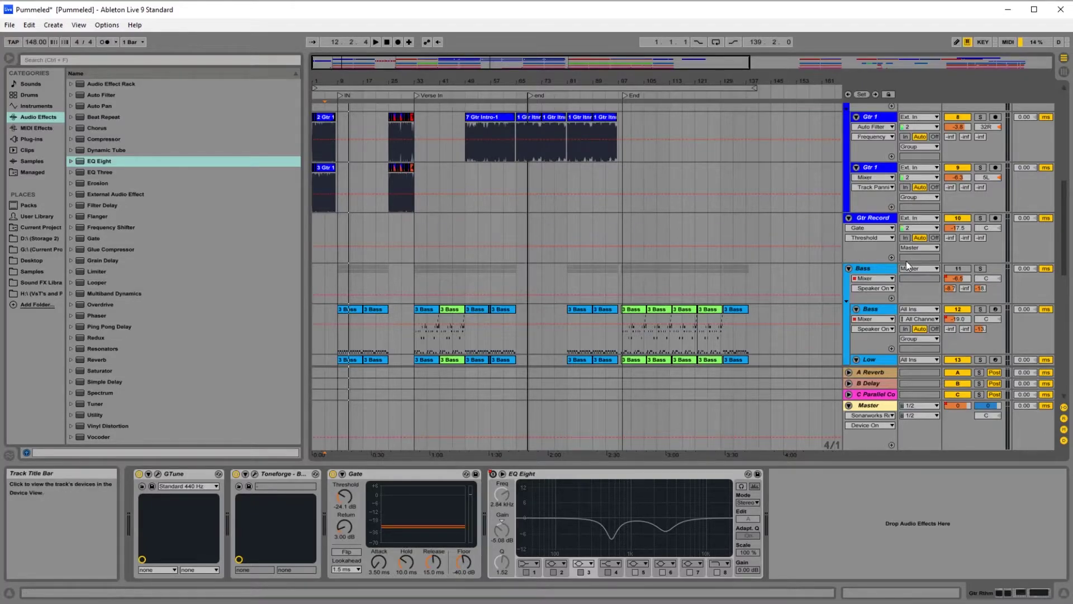
scroll(392, 229, "up", 5, "ctrl")
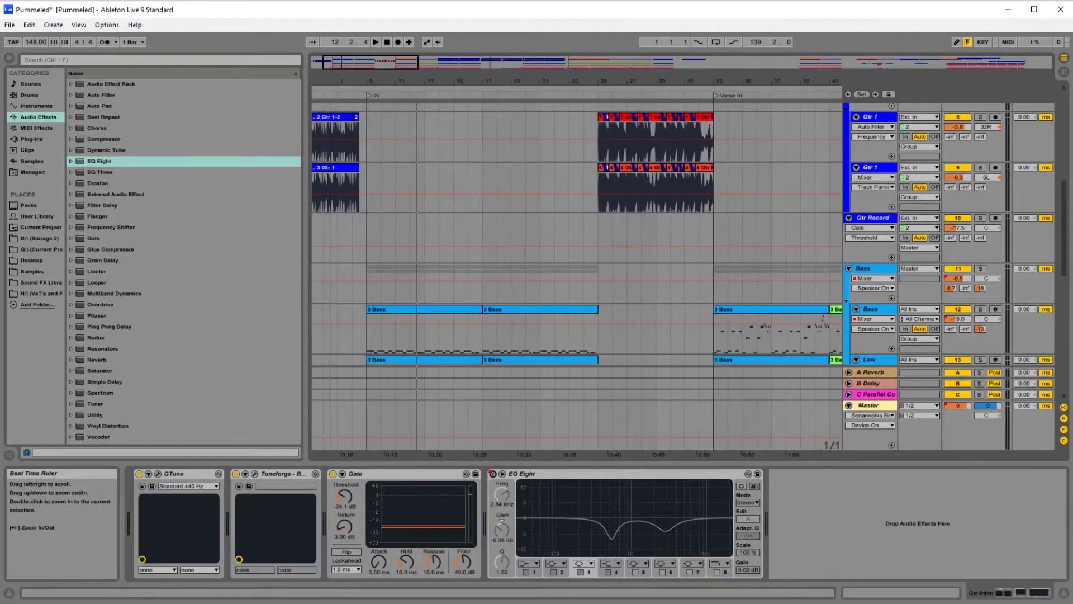
left_click(387, 227)
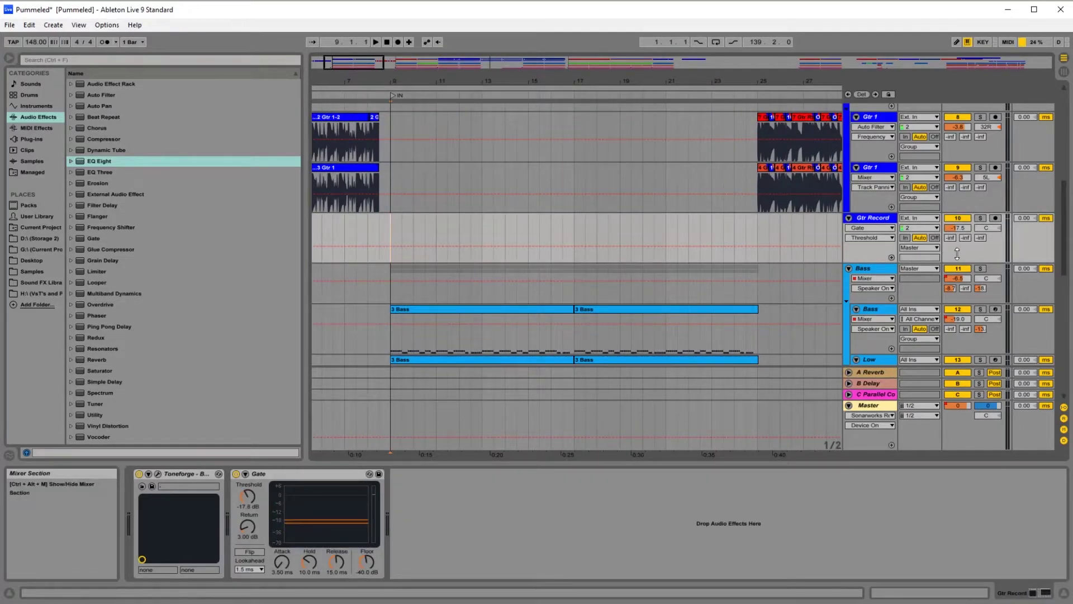
key("space")
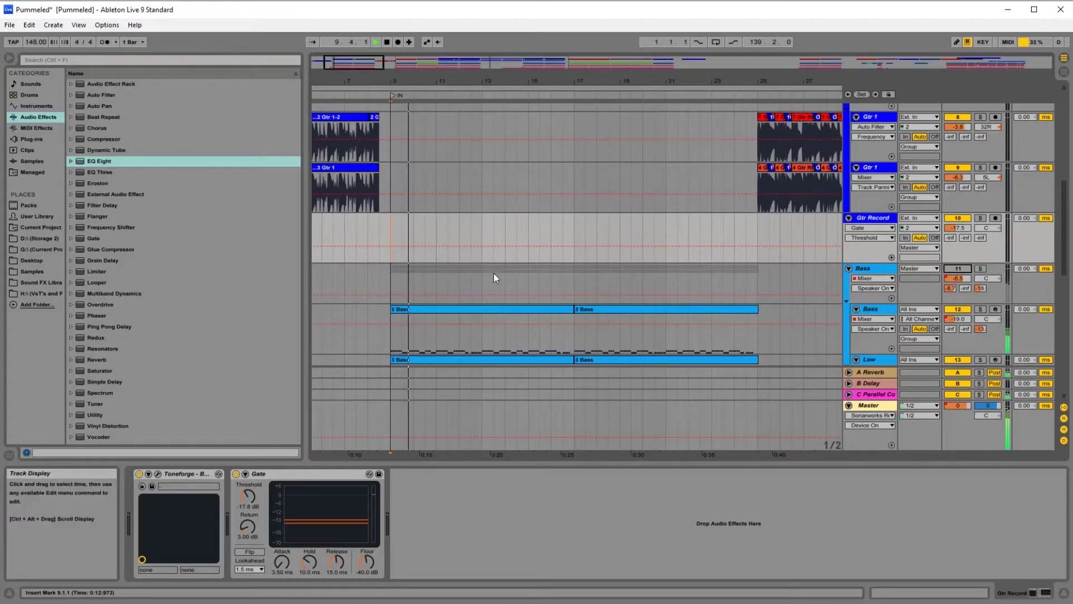
key("space")
left_click(965, 269)
key("space")
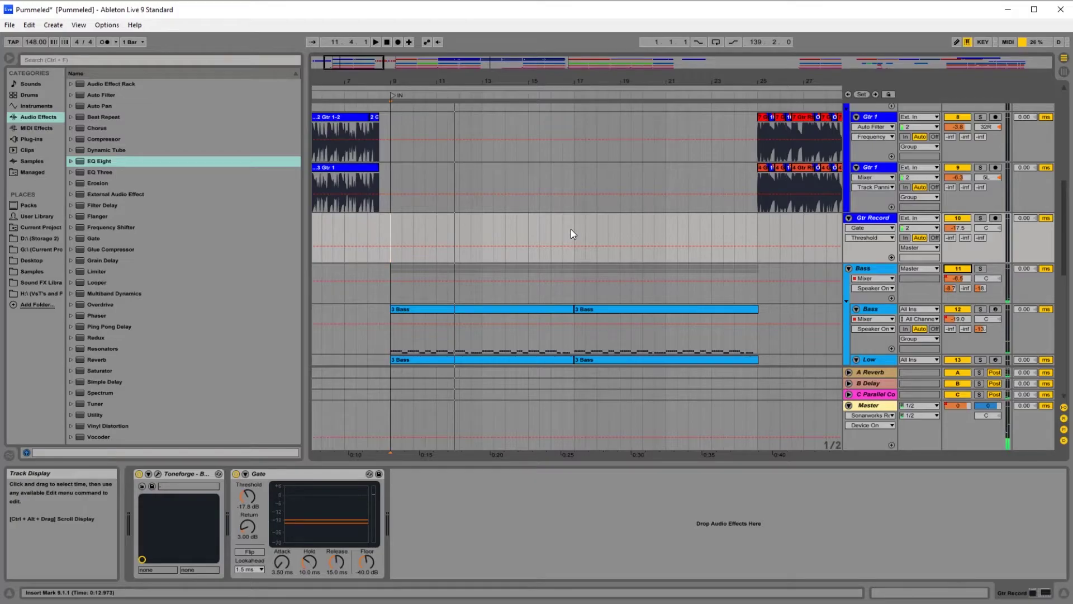
Show the whole arrangement and compare the Gate and EQ Eight settings of the two Gtr Rthm tracks.
left_click_drag(708, 84, 386, 82)
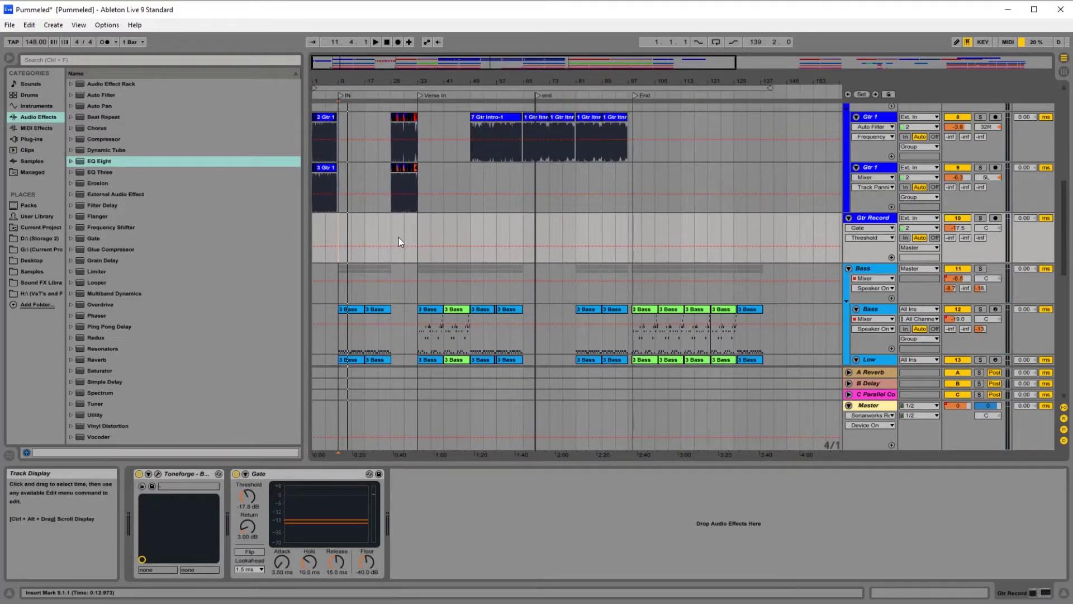
scroll(398, 237, "up", 3)
scroll(398, 237, "up", 3)
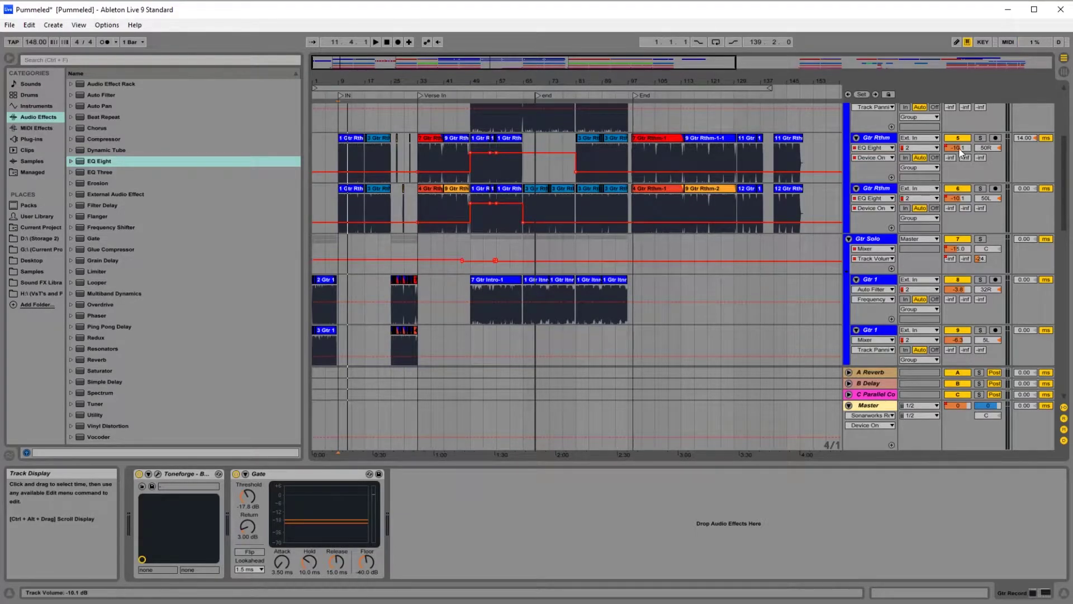
scroll(968, 146, "up", 2)
left_click(871, 196)
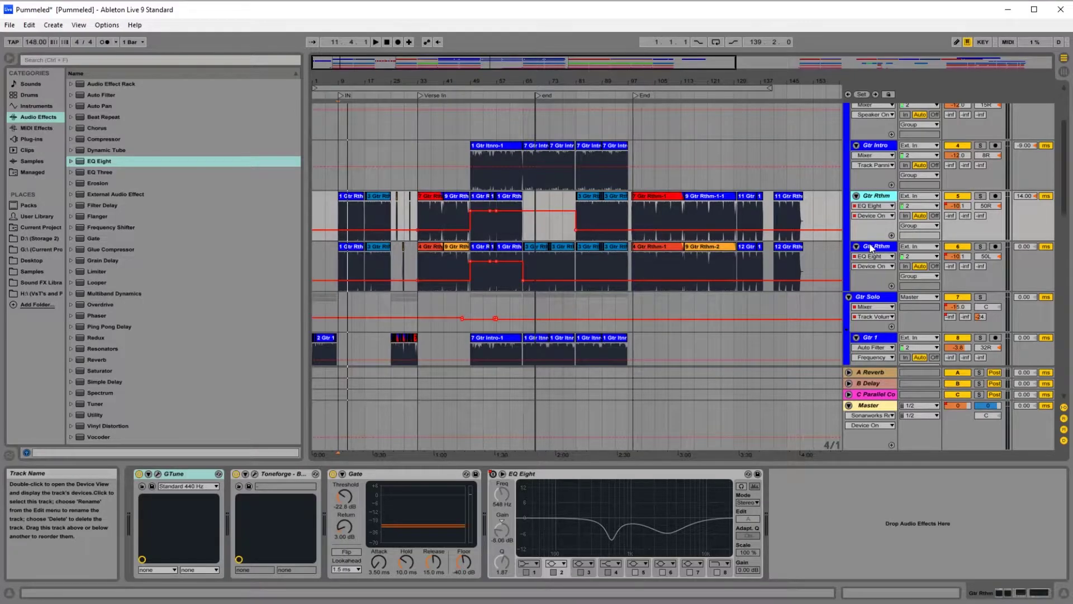
scroll(871, 246, "up", 1)
left_click(875, 272)
left_click(876, 223)
left_click(876, 274)
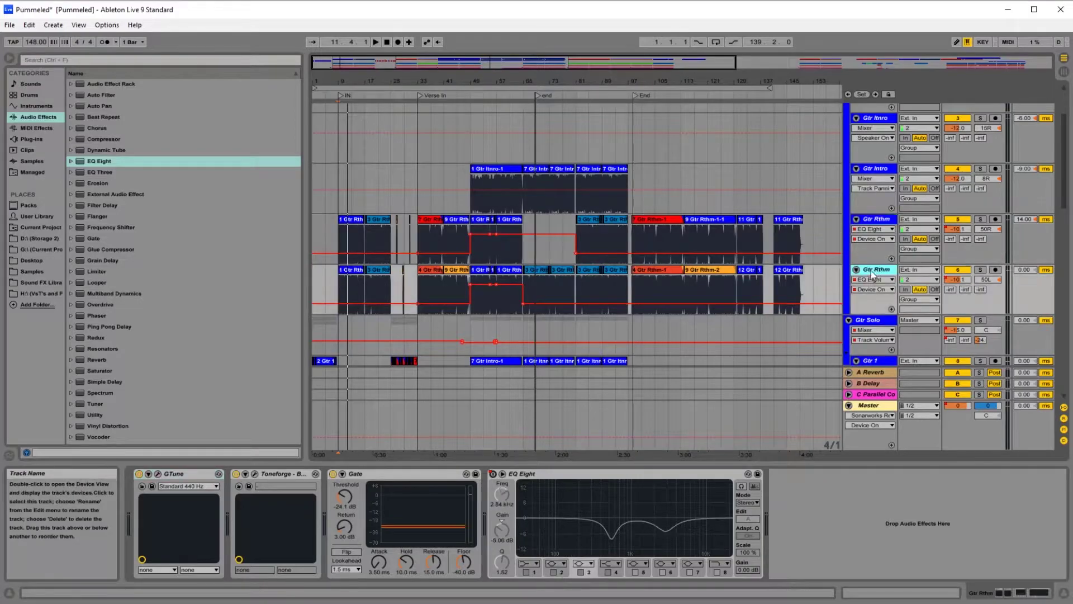
Examine the Auto Filter, Compressor and EQ Eight devices on the Gtr group.
scroll(805, 199, "up", 3)
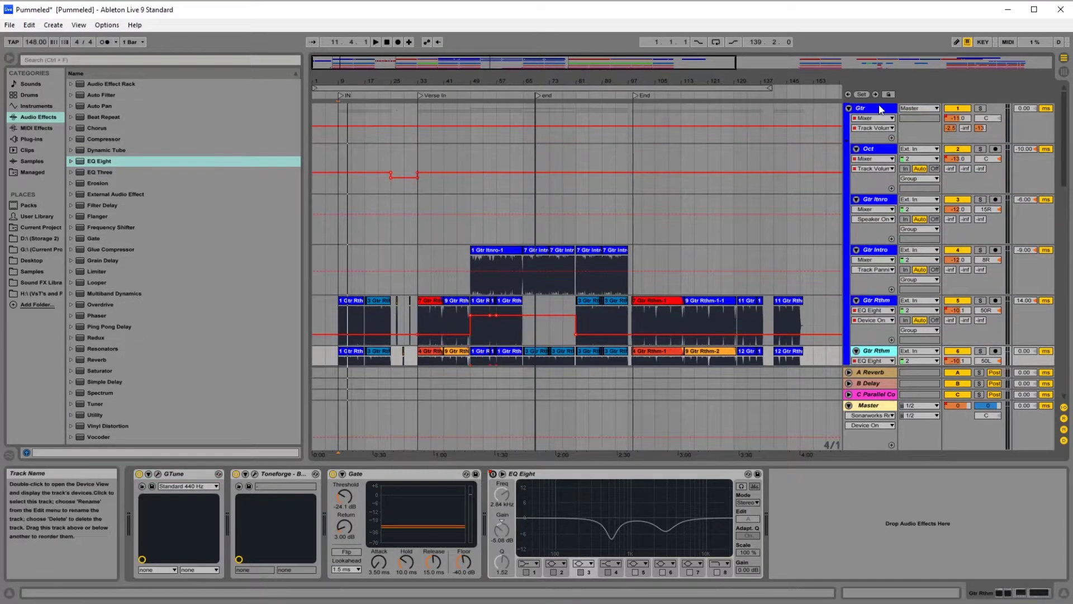
left_click(872, 108)
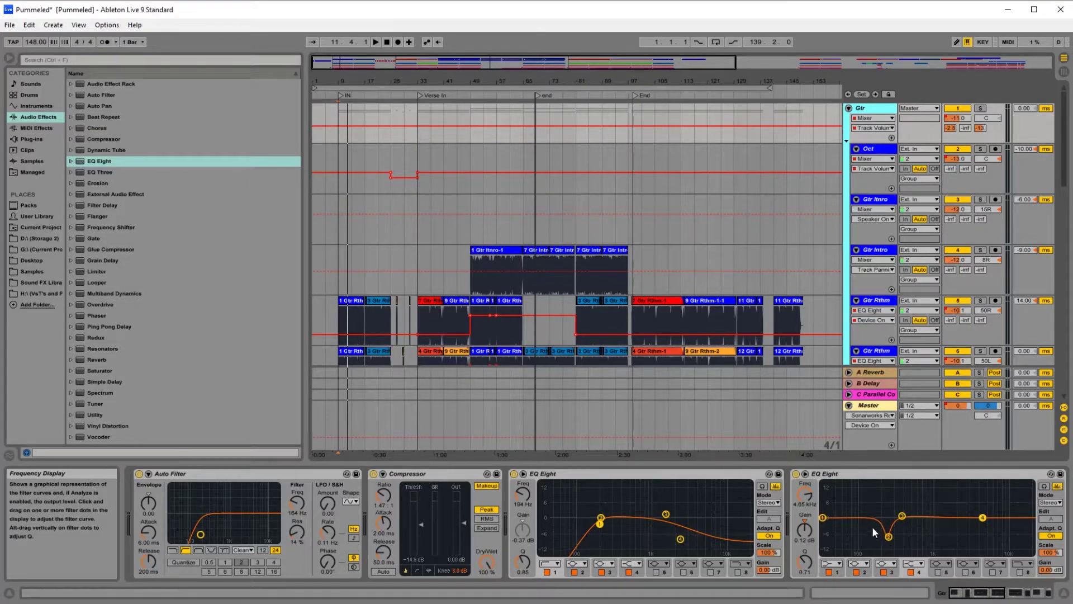
scroll(576, 279, "down", 2)
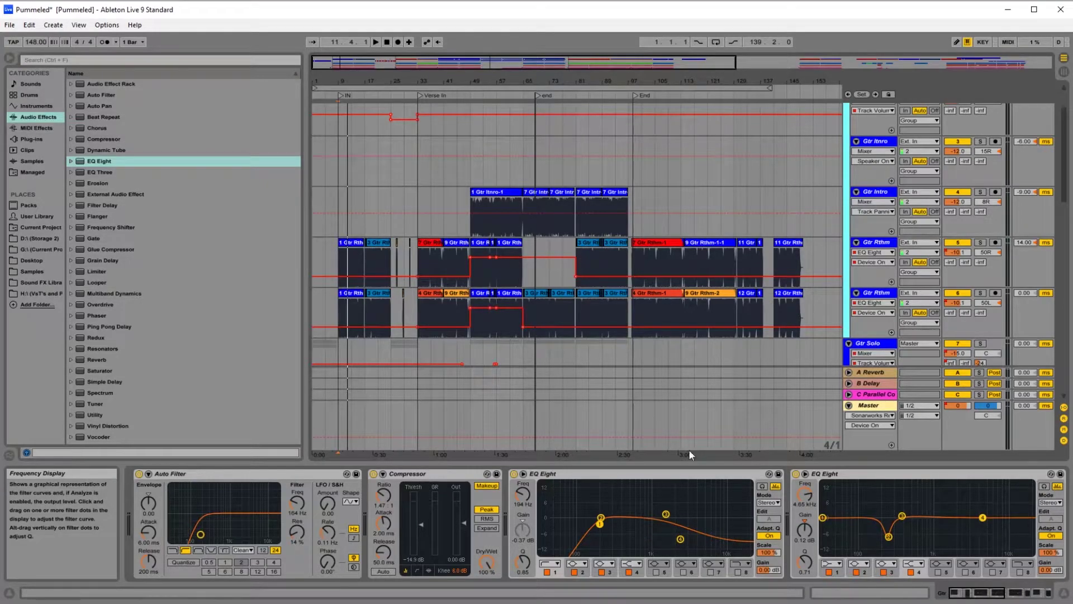
Examine the device chains of the Bass group, its Low track and its Bass track in turn.
scroll(787, 242, "down", 4)
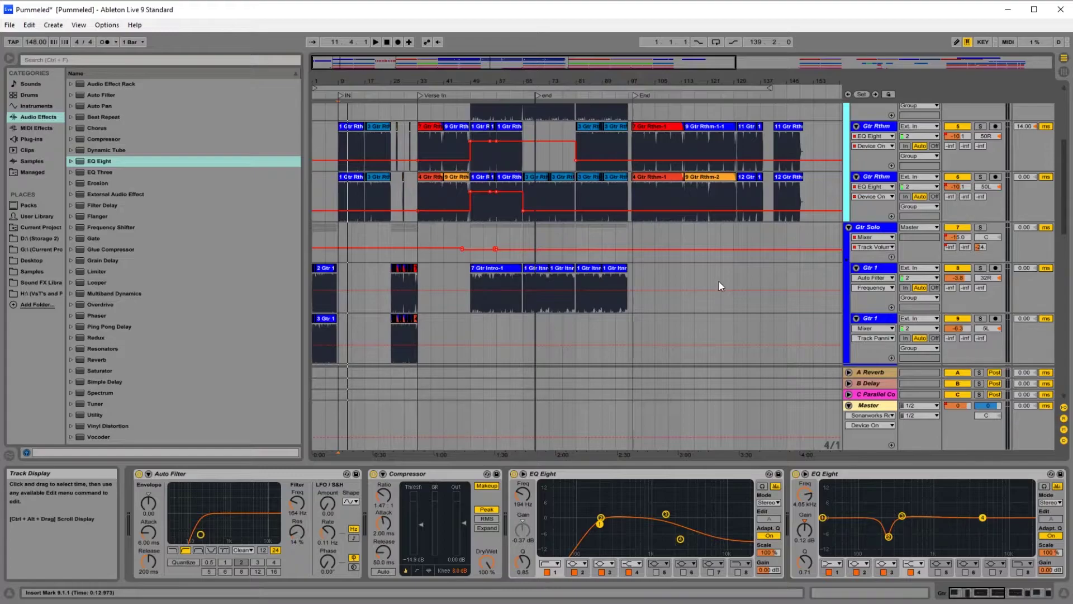
scroll(684, 305, "down", 3)
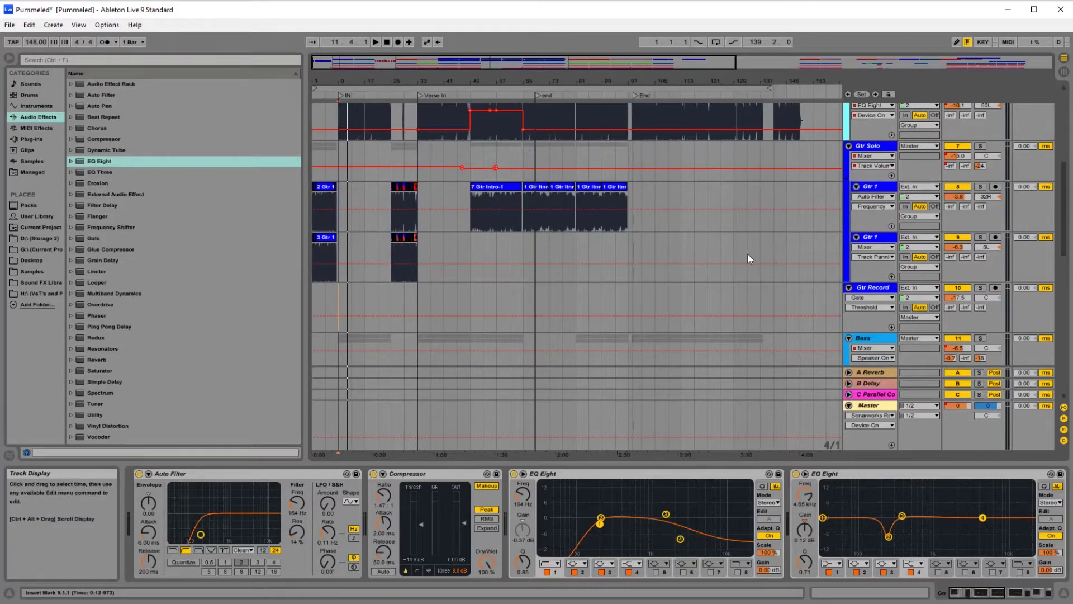
scroll(747, 253, "down", 2)
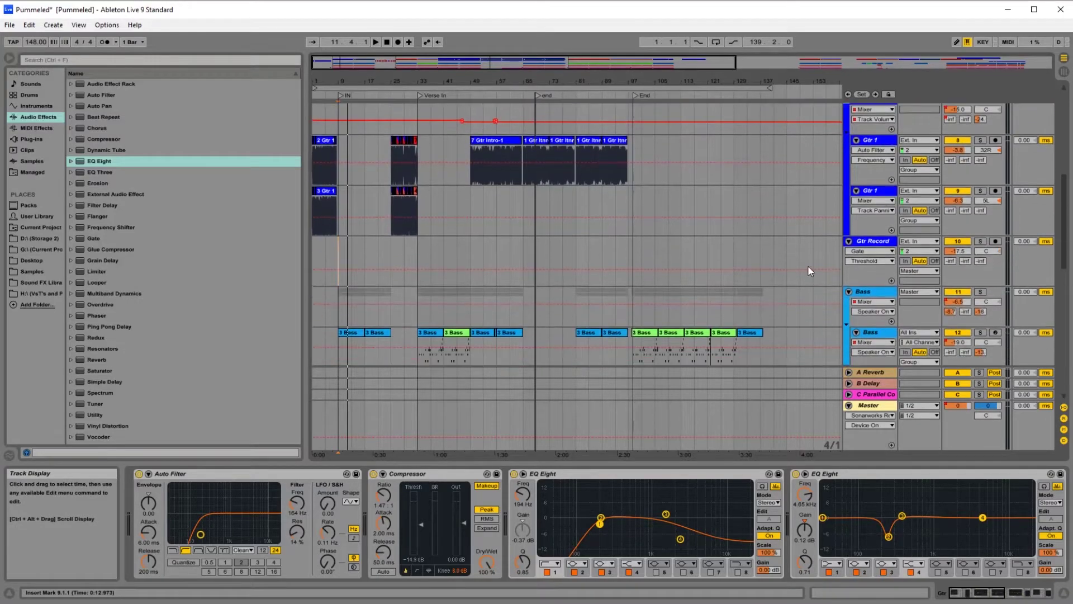
left_click(874, 291)
scroll(805, 286, "down", 3)
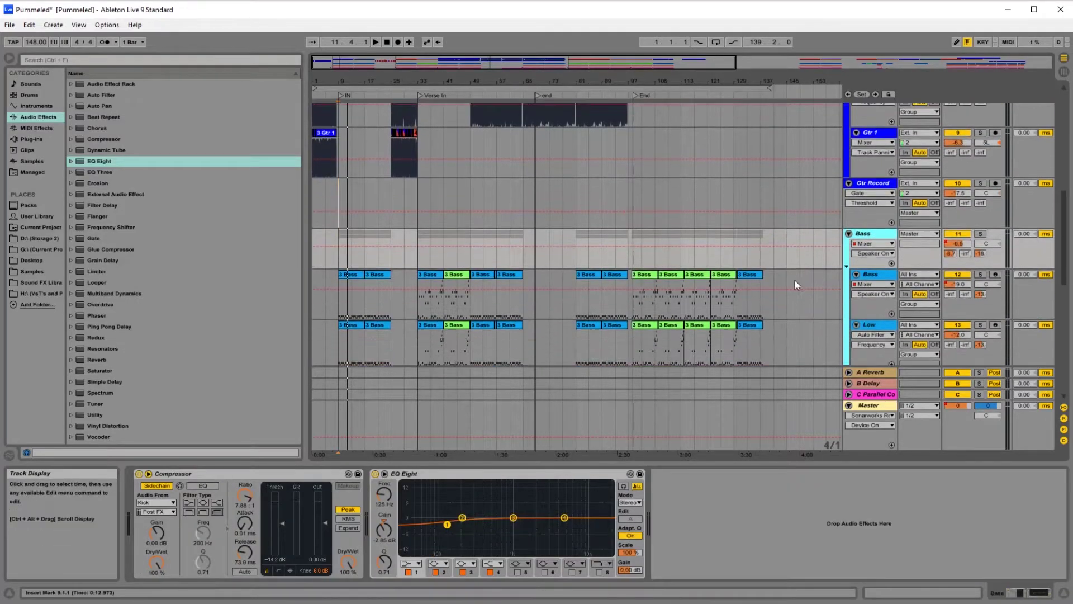
left_click(877, 327)
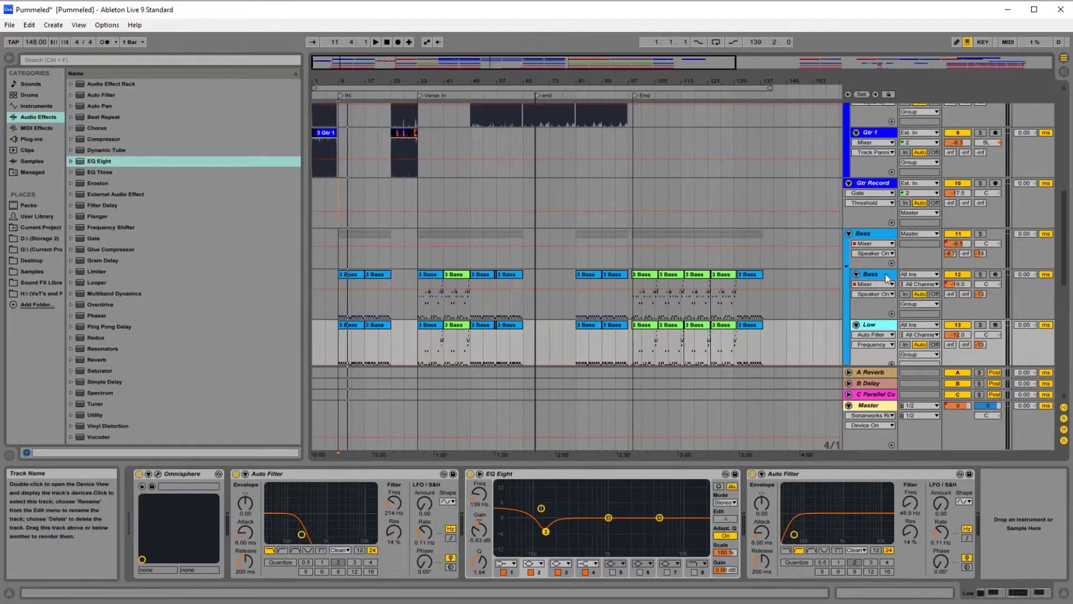
left_click(550, 296)
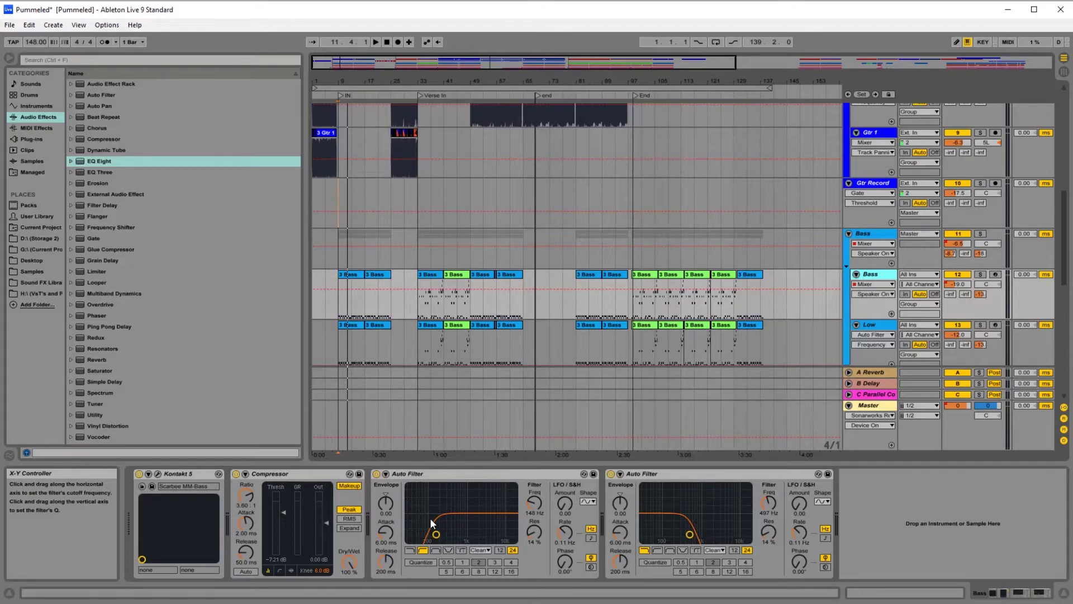
Examine the equalizer settings of the Kick track and the Snare group.
scroll(472, 293, "down", 8)
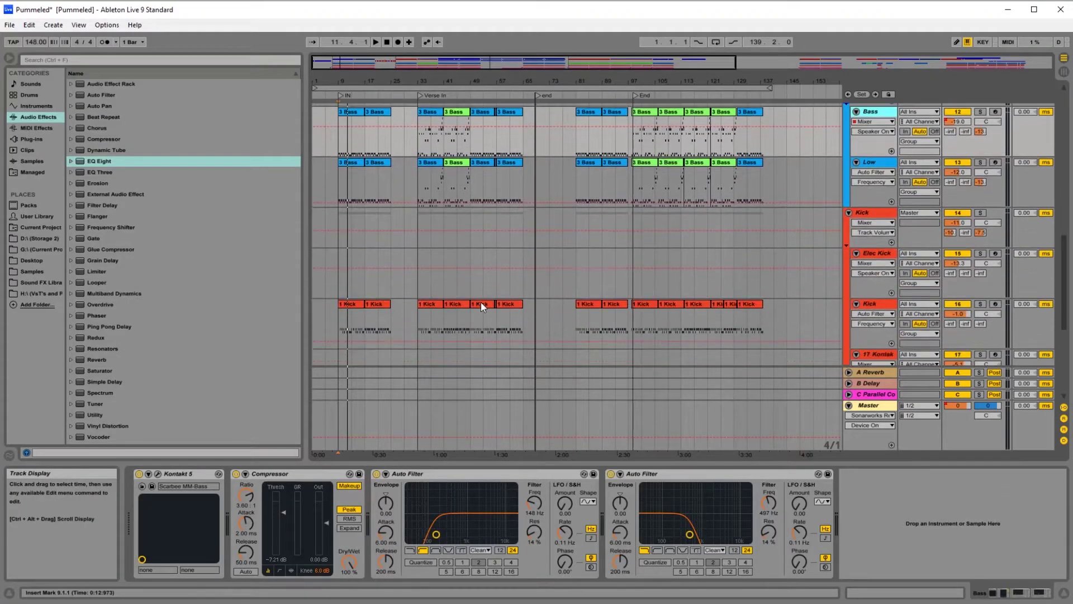
left_click(870, 211)
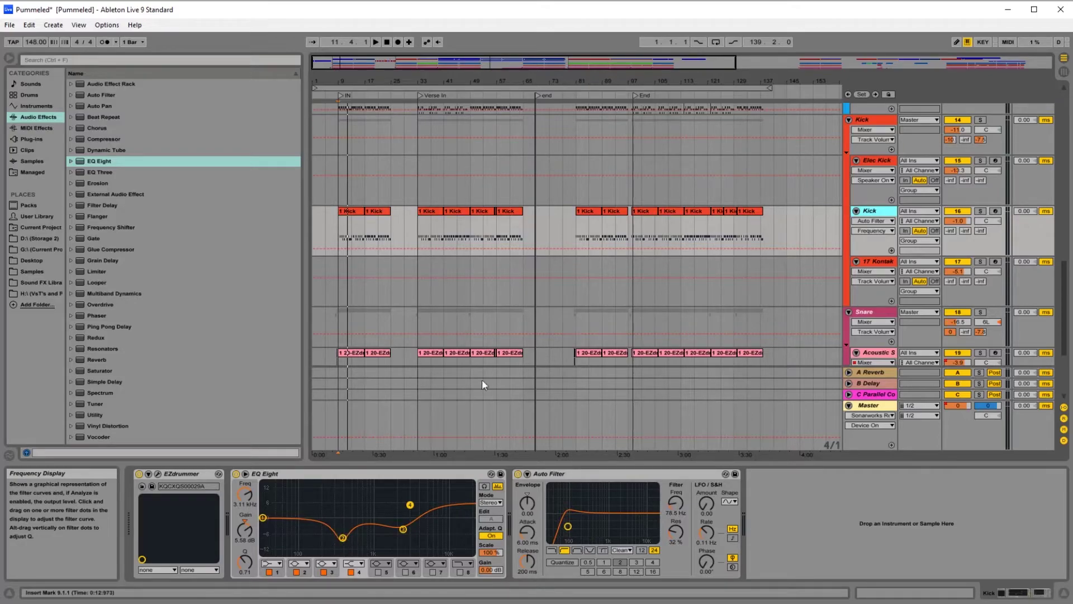
scroll(615, 297, "down", 3)
scroll(675, 285, "down", 1)
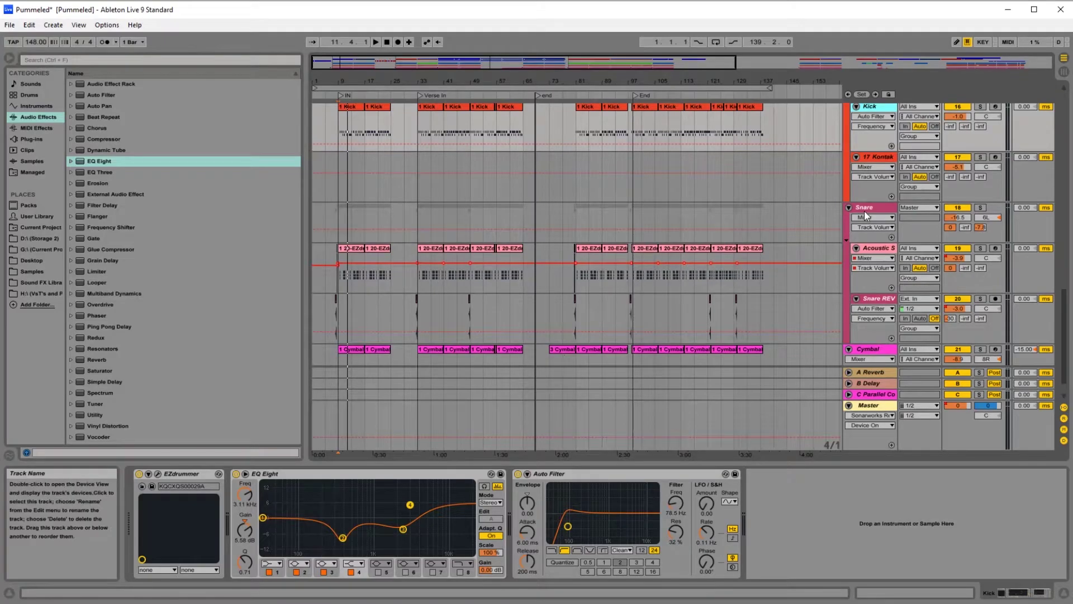
left_click(864, 210)
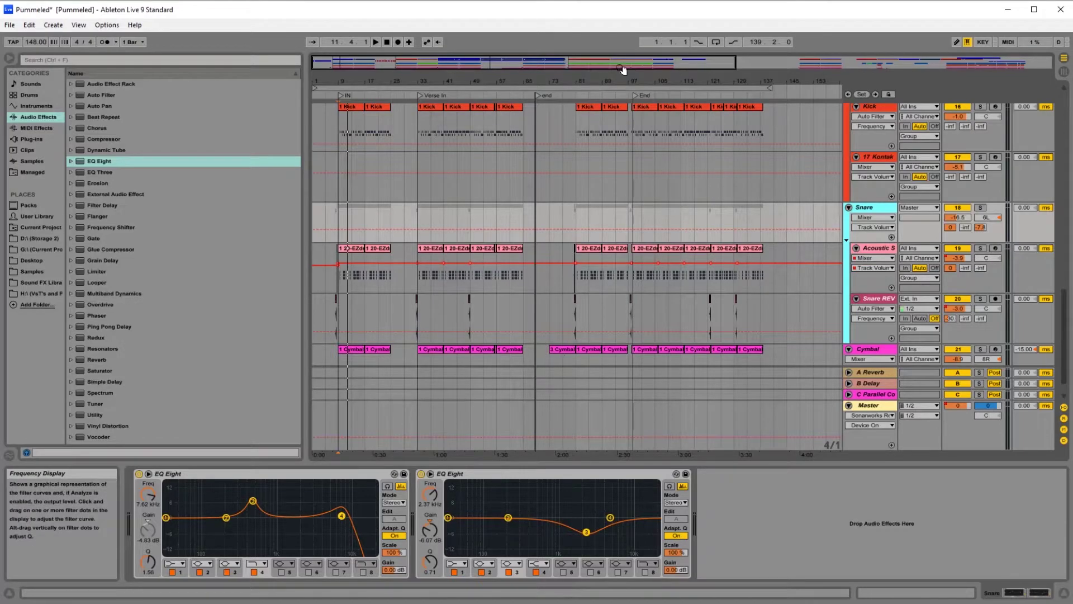
Return to the guitar tracks and set the insert marker at bar 47 on the Gtr Intro track.
scroll(417, 290, "up", 5)
scroll(408, 290, "up", 5)
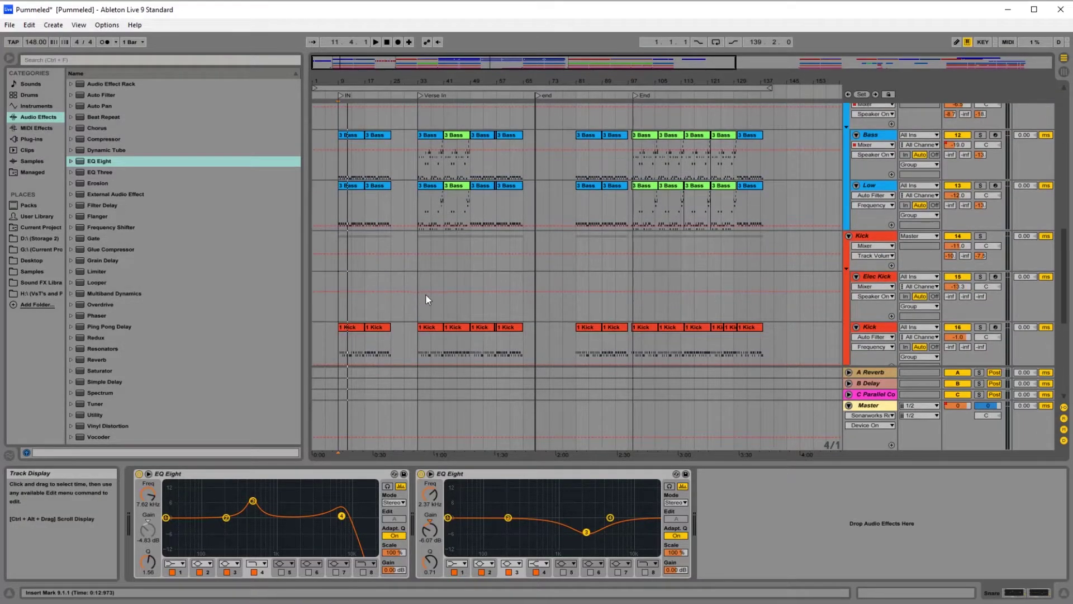
scroll(430, 301, "up", 4)
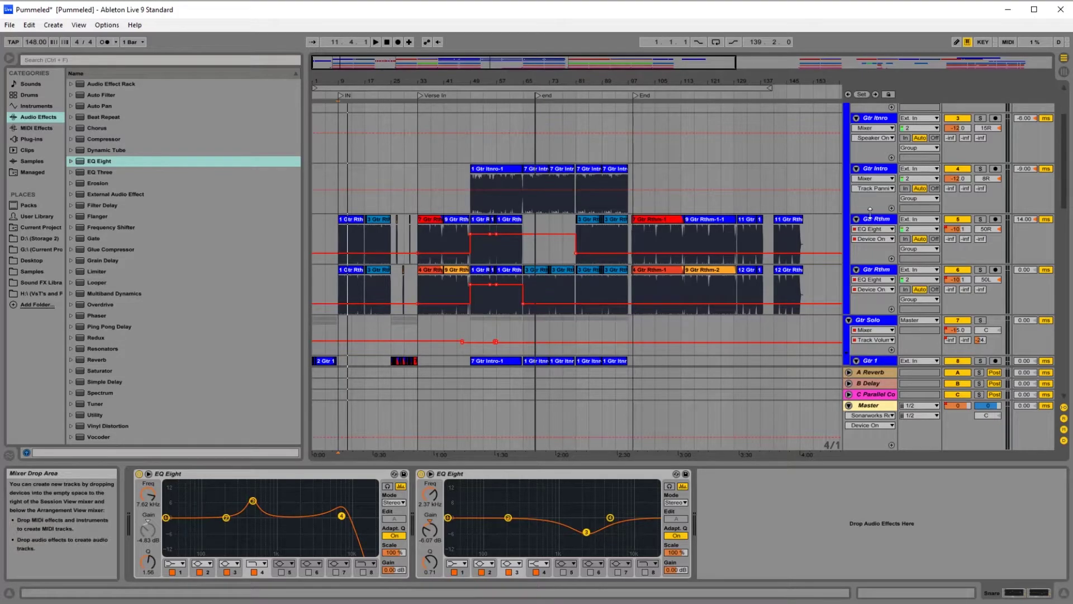
left_click_drag(503, 81, 538, 183)
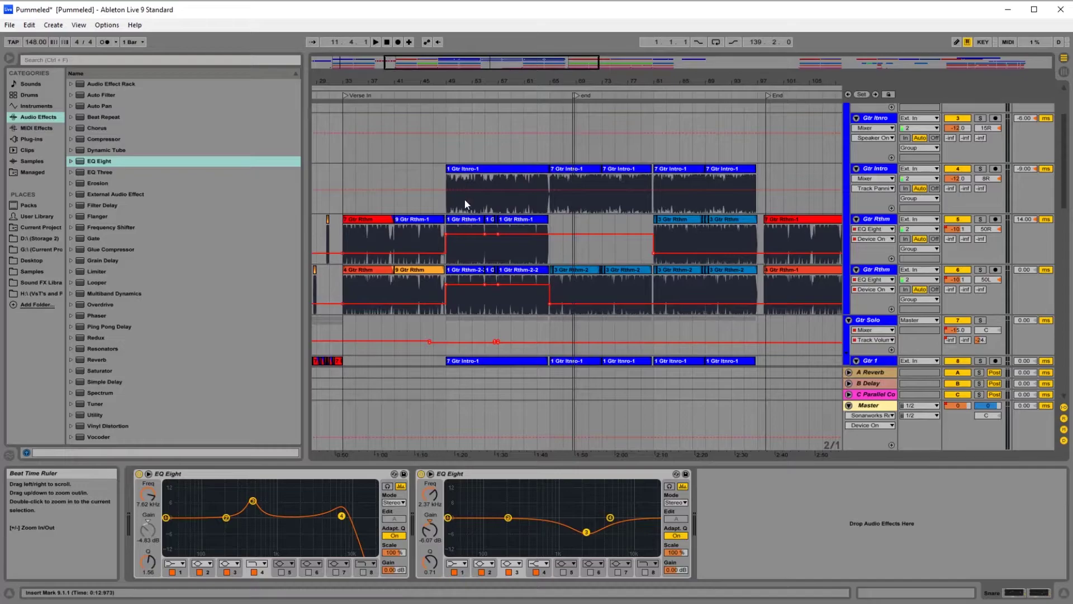
left_click(434, 207)
mouse_move(432, 85)
left_mouse_down()
mouse_move(432, 168)
mouse_move(431, 89)
left_mouse_up()
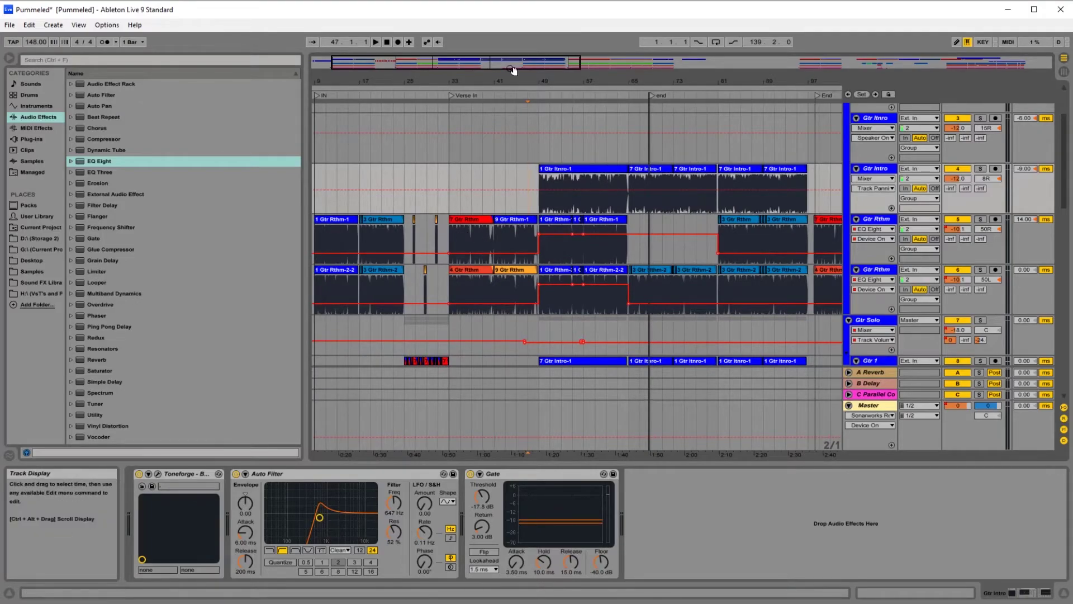
Audition the guitars by playing the song from bar 47 on the Gtr Intro track for several bars.
left_click_drag(548, 78, 512, 147)
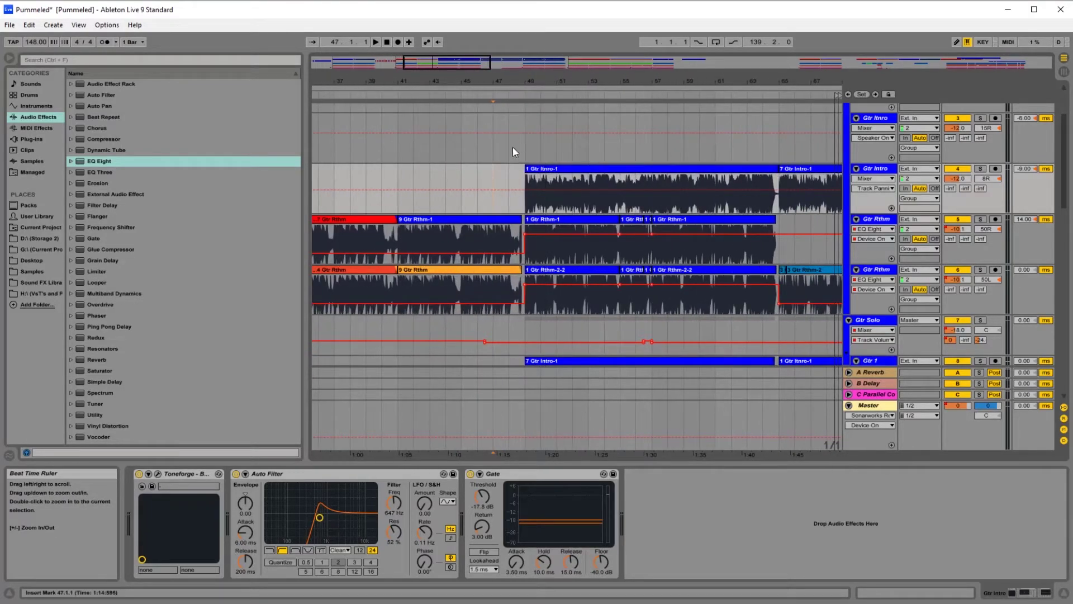
left_click(498, 183)
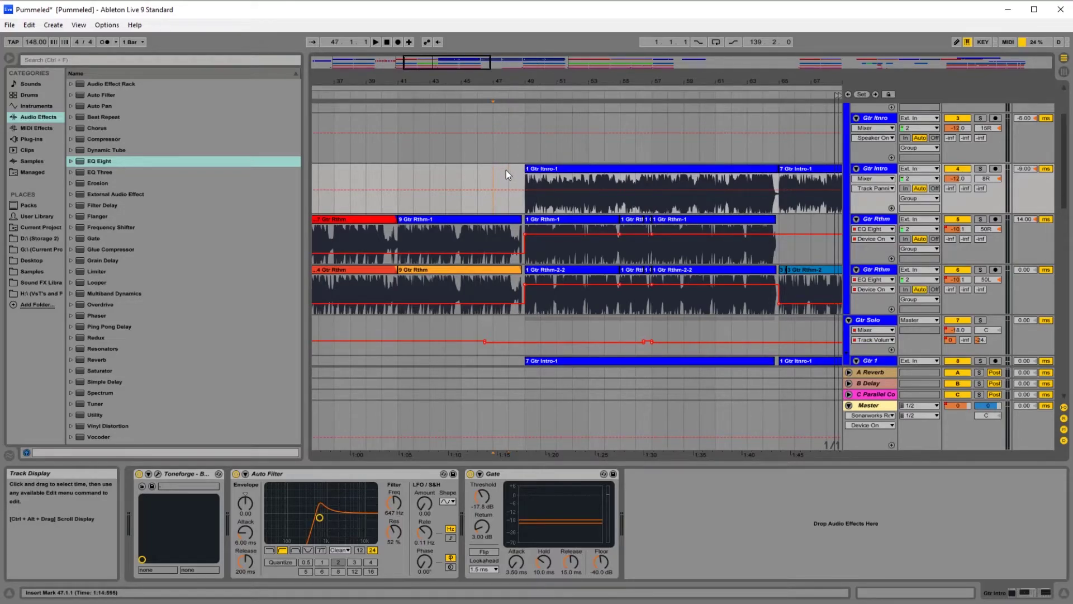
key("space")
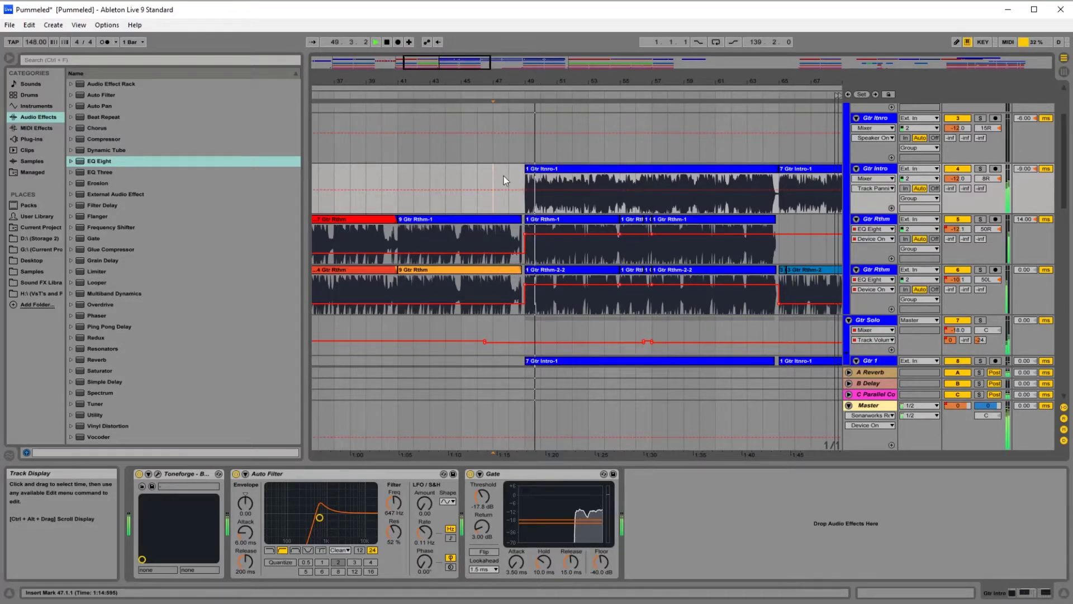
left_click_drag(702, 79, 560, 79)
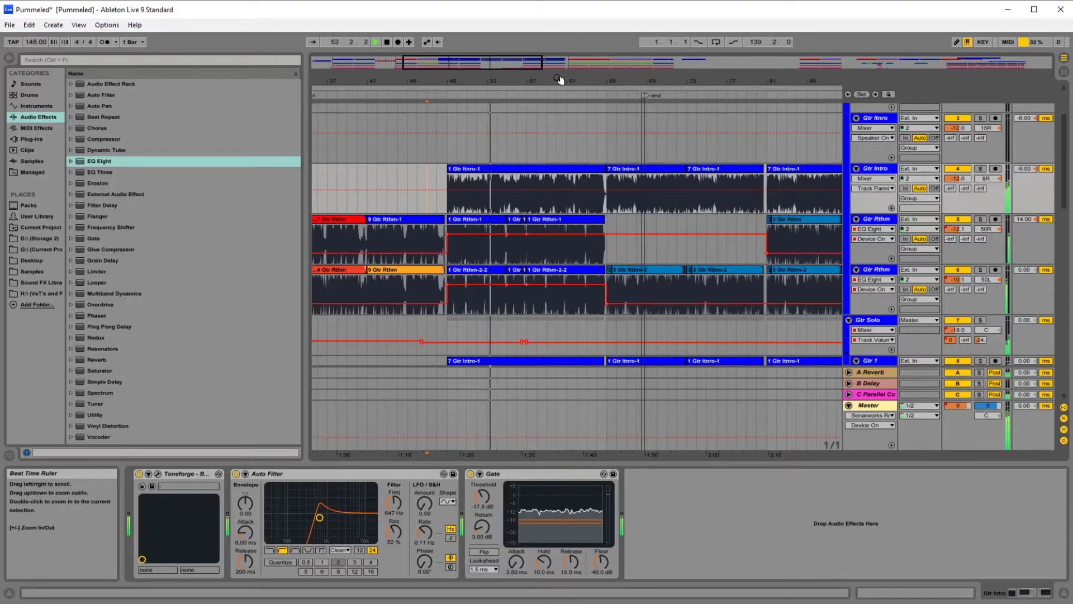
key("space")
Examine the device chains of the two Gtr Rthm tracks and the Gtr Intro track.
left_click(431, 229)
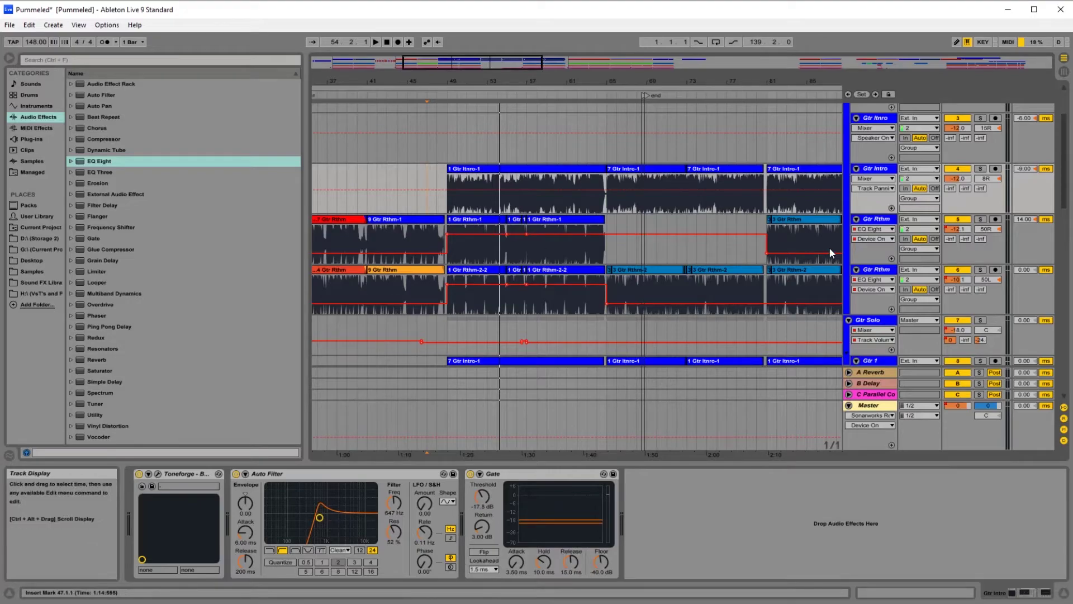
left_click(873, 219)
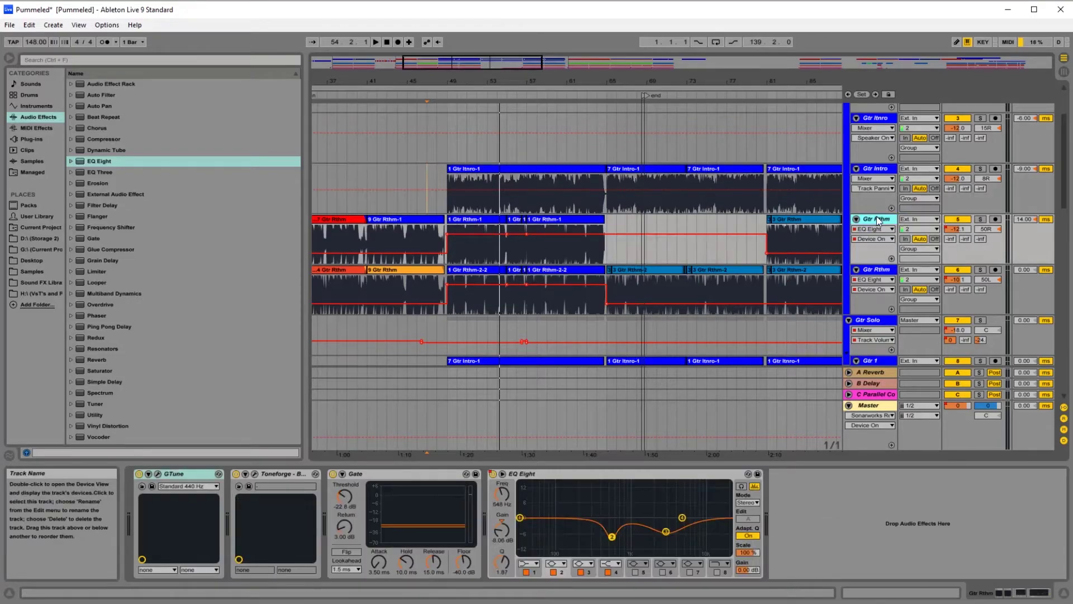
left_click(875, 273)
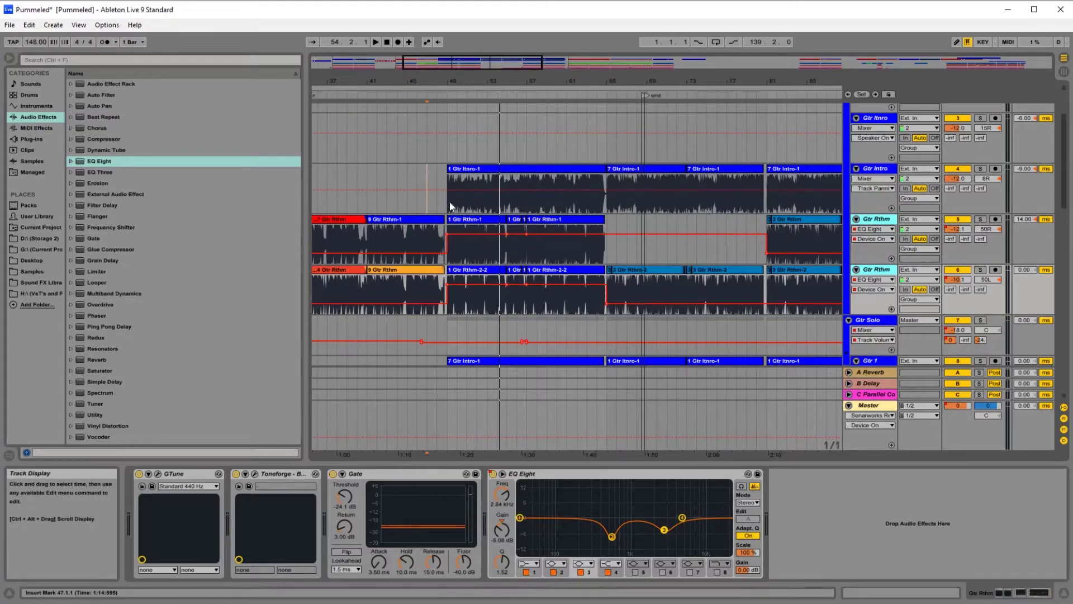
left_click(435, 202)
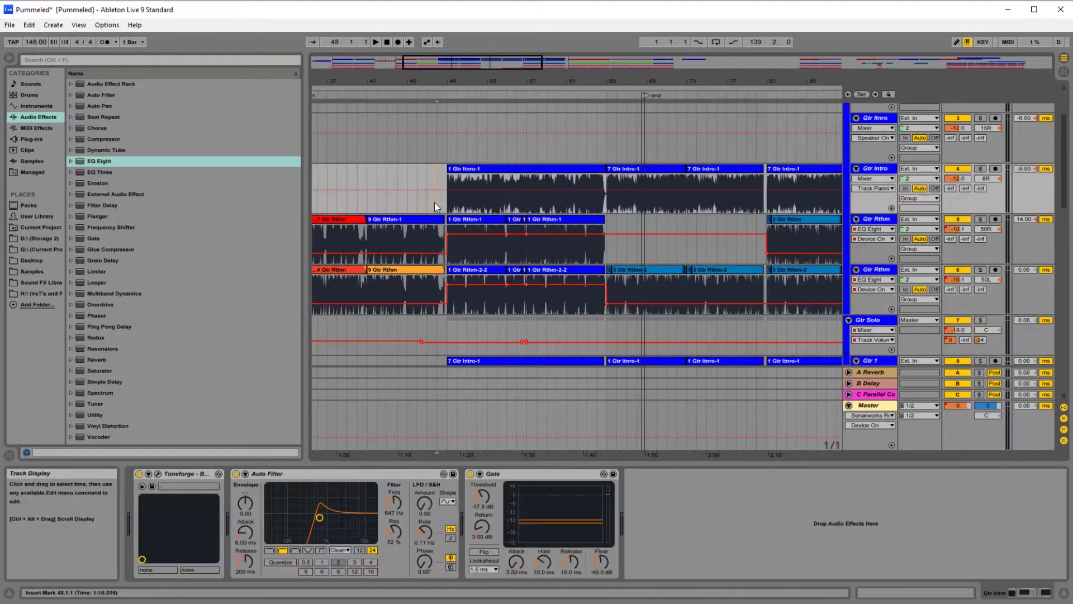
left_click(869, 174)
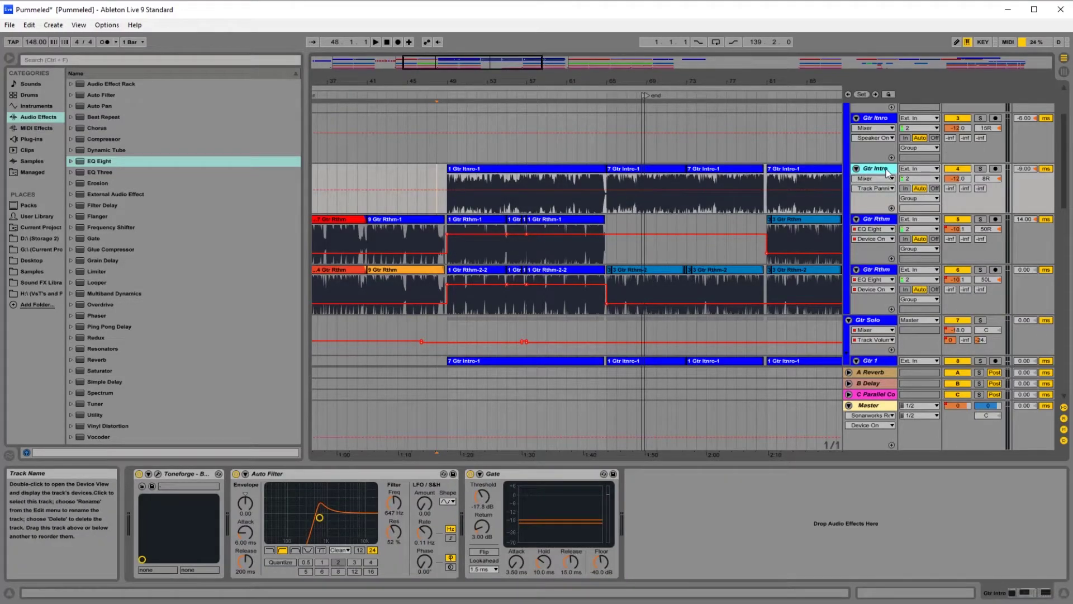
Mute the Gtr Intro track and play from bar 47 to hear the rhythm guitars without it.
left_click(955, 169)
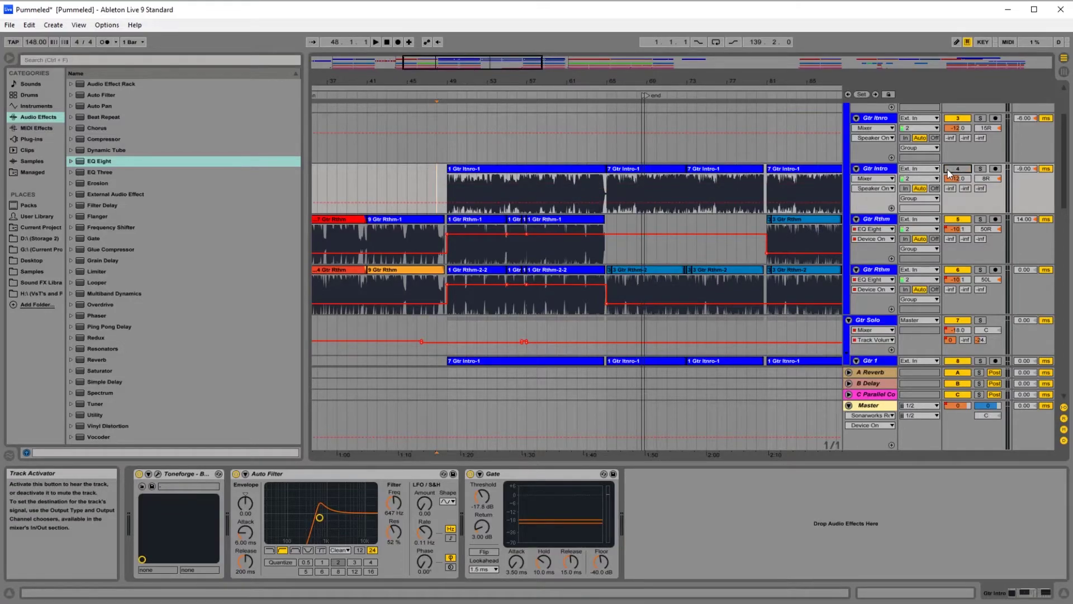
left_click(437, 261)
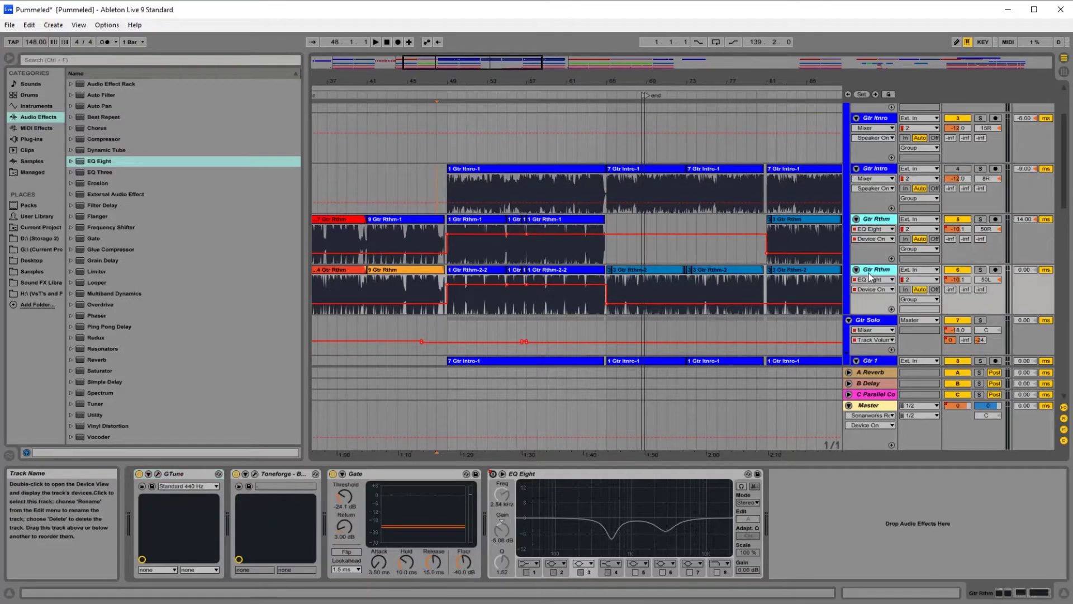
scroll(431, 228, "down", 2)
left_click(427, 188)
key("space")
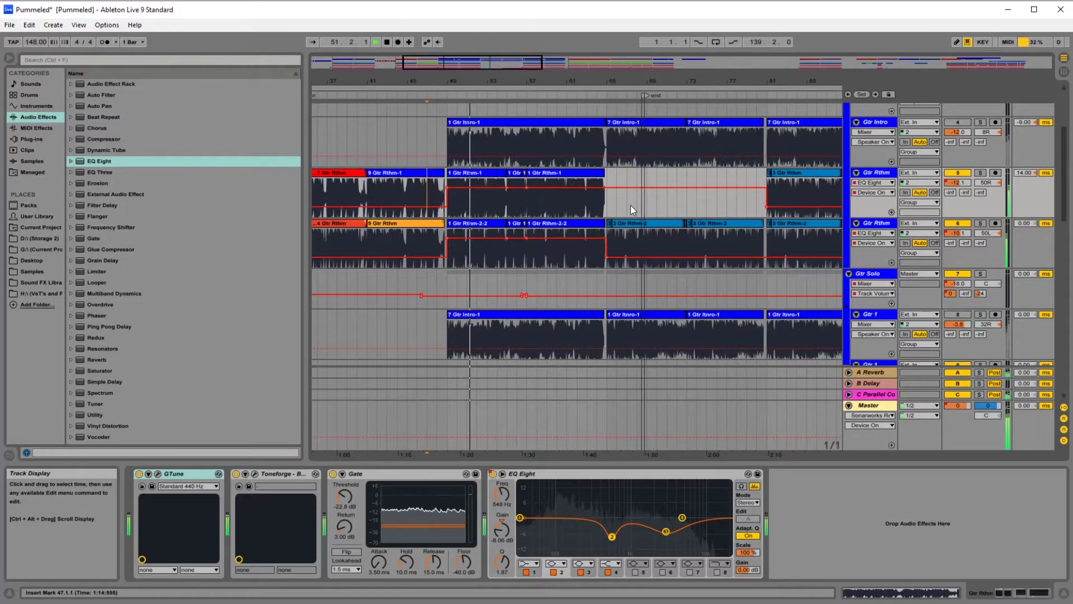
scroll(565, 232, "up", 1)
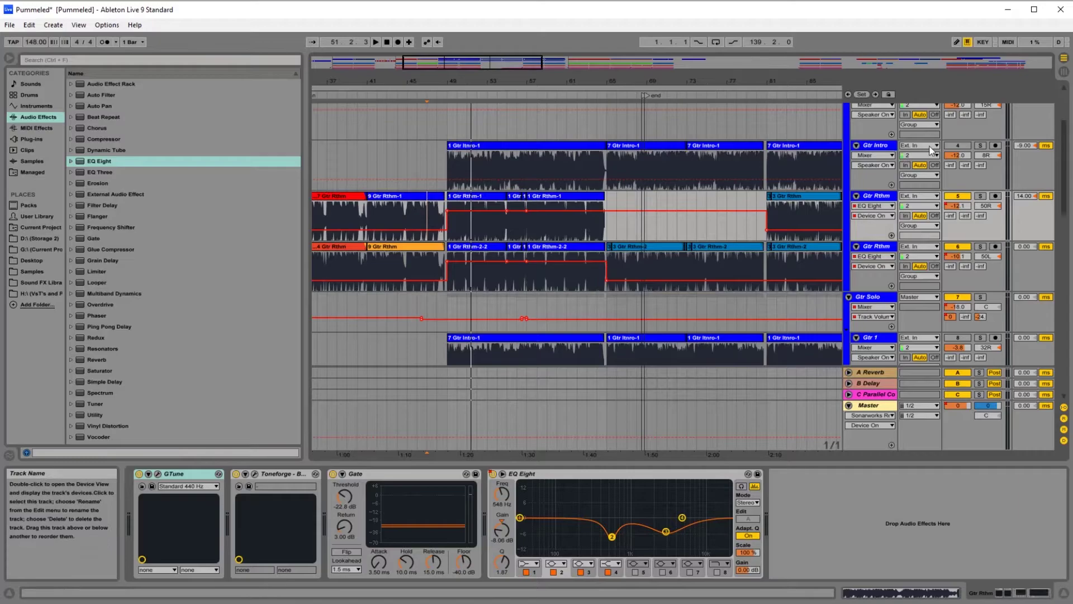
Compare the Auto Filter on the Gtr Intro track with the EQ Eight curves on both Gtr Rthm tracks.
left_click(889, 146)
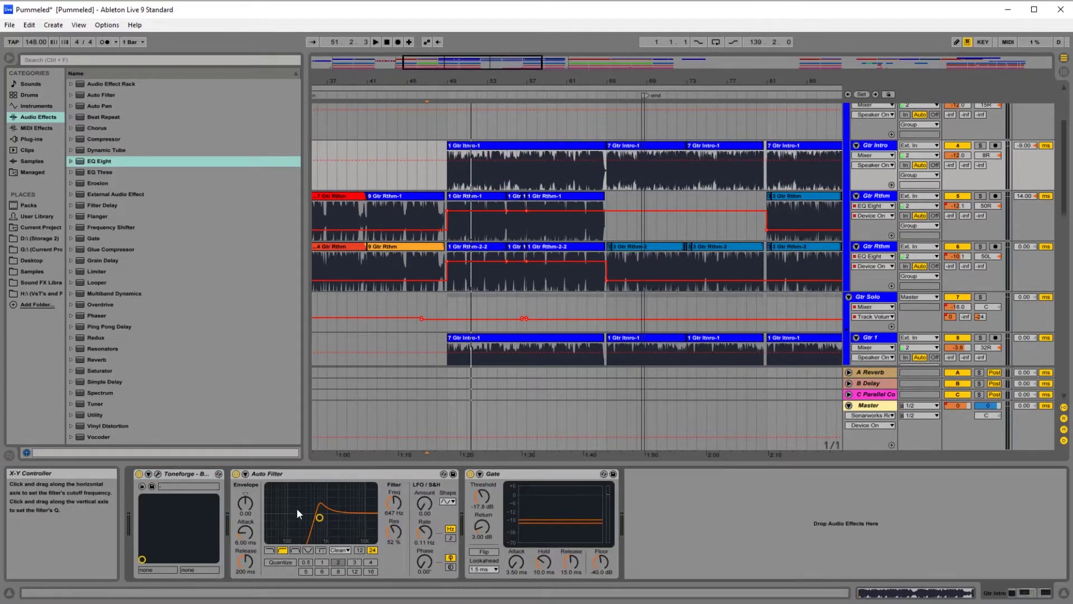
left_click(875, 195)
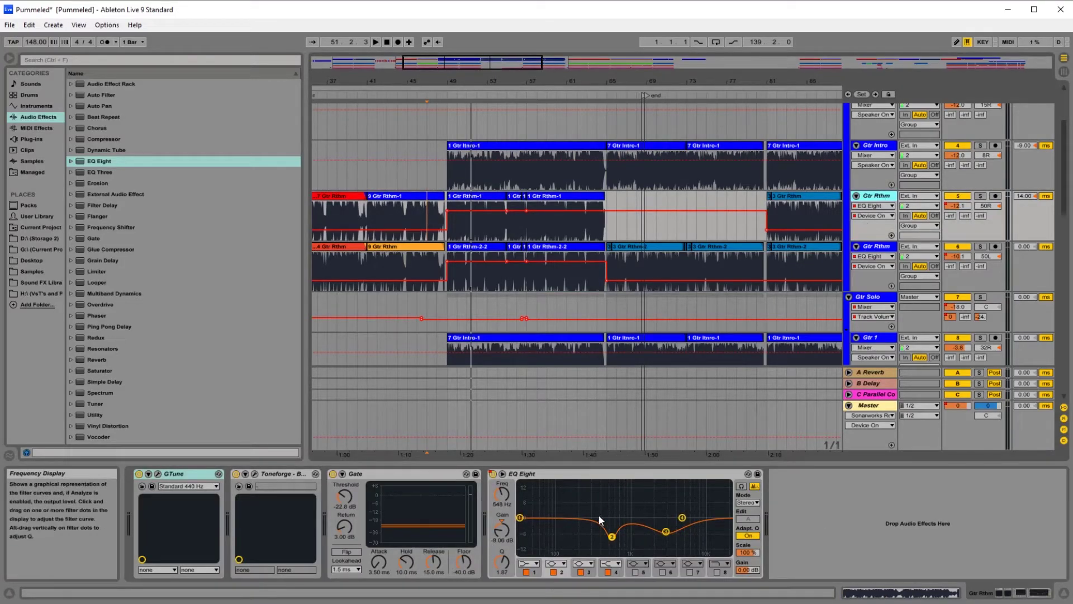
left_click(882, 147)
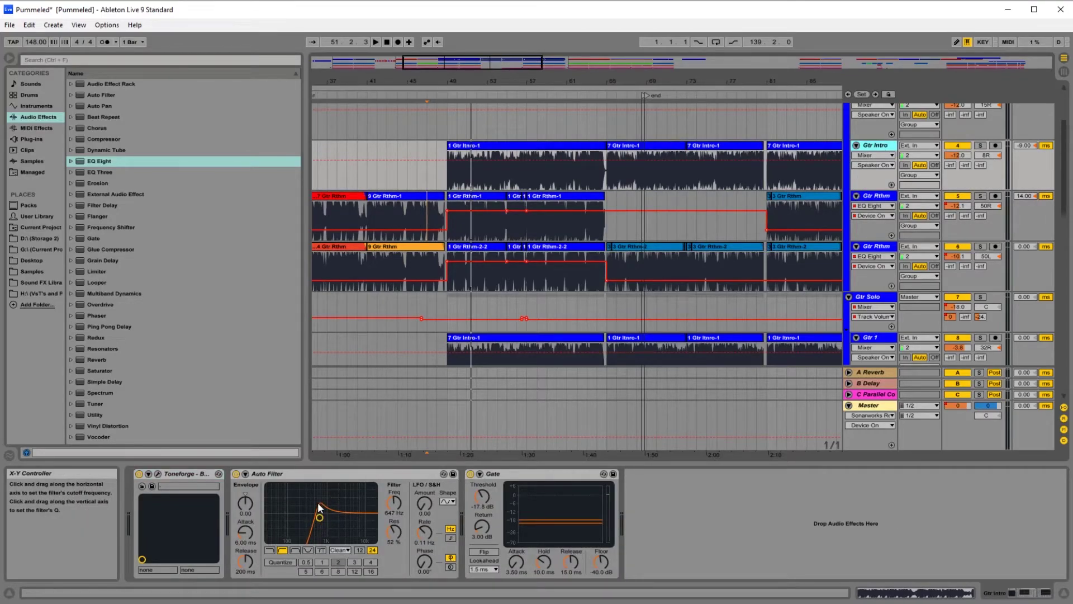
left_click(881, 197)
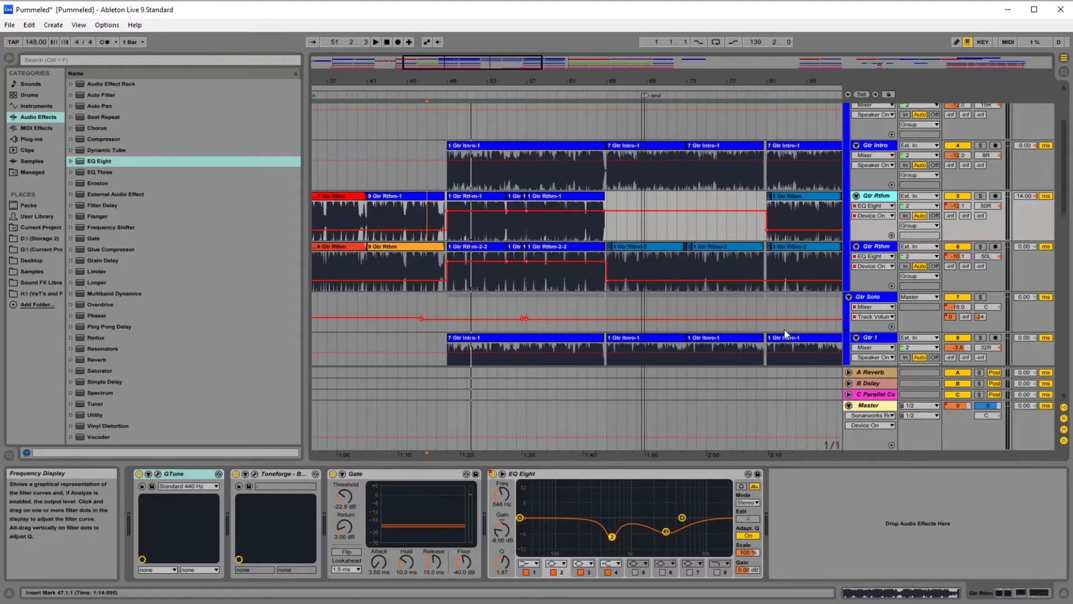
left_click(875, 249)
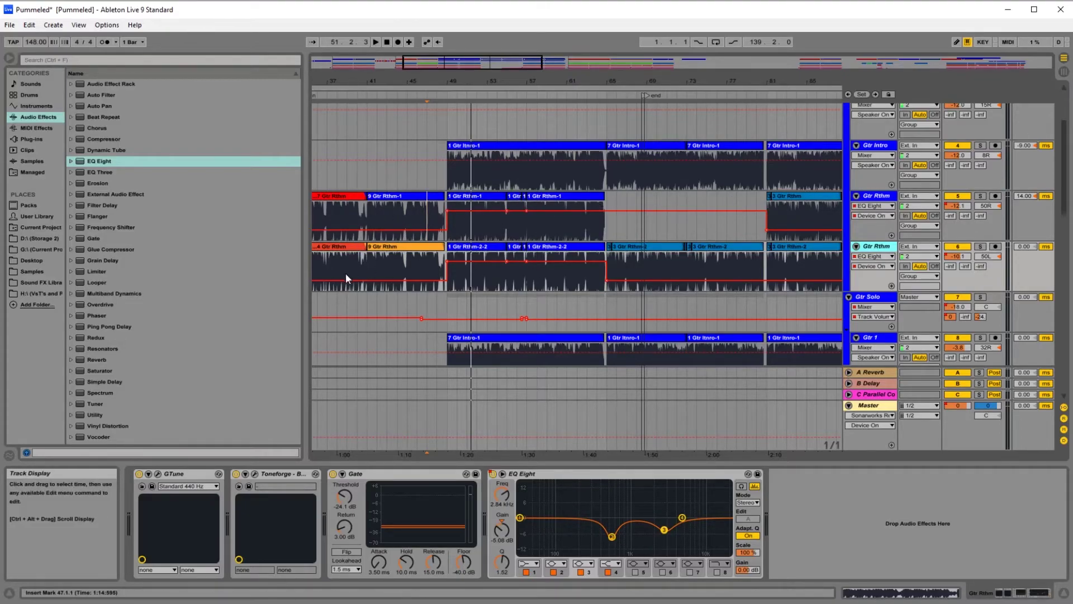
Check the automated EQ Eight on the right-panned Gtr Rthm track at bars 45, 51 and 48, and review the Gtr Intro devices.
left_click(404, 209)
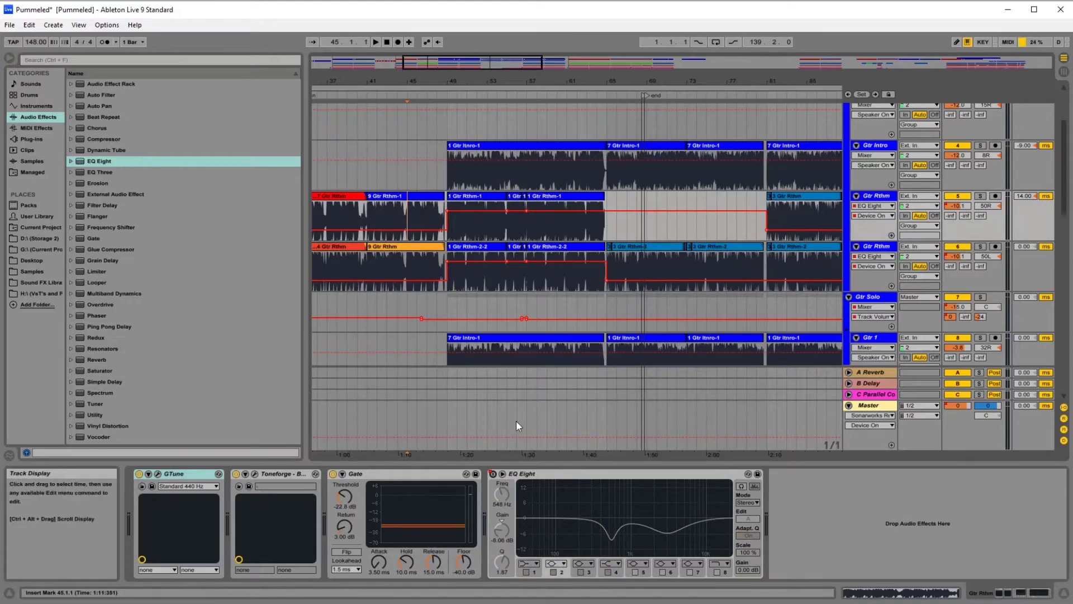
left_click(466, 231)
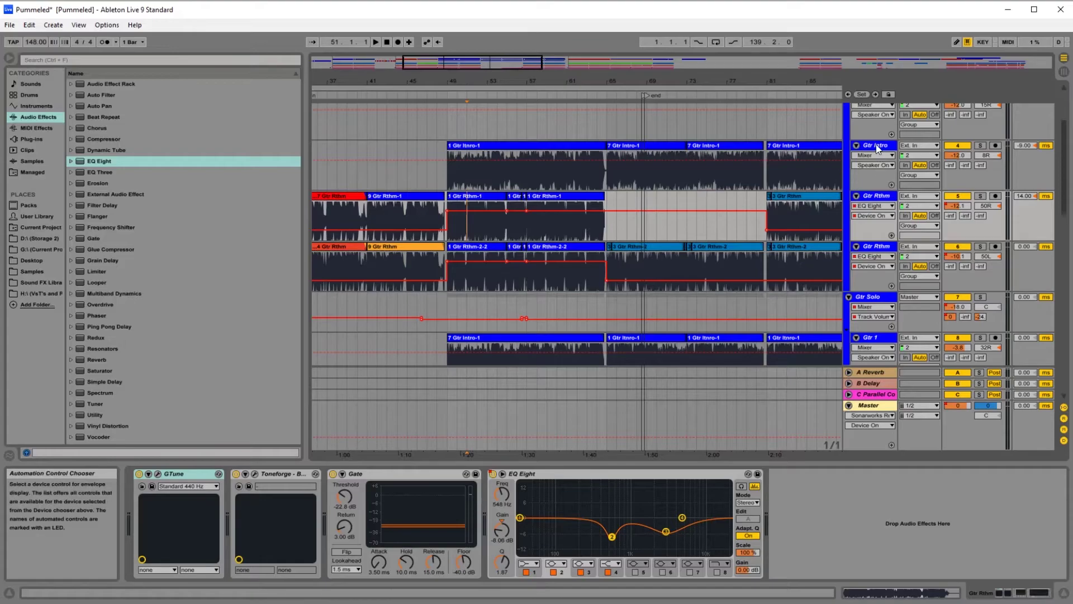
left_click(866, 176)
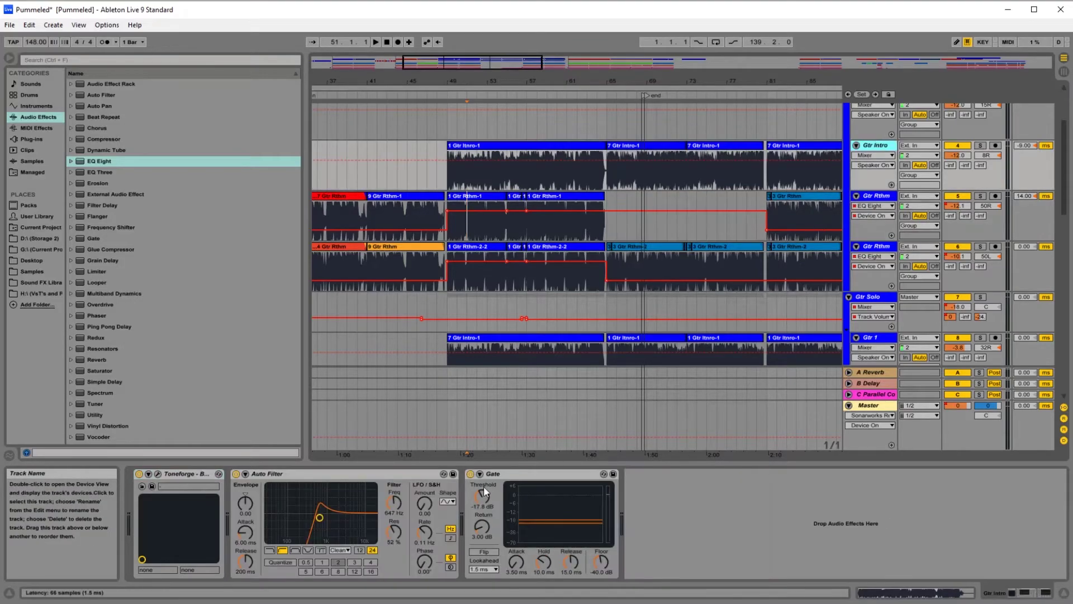
left_click(862, 209)
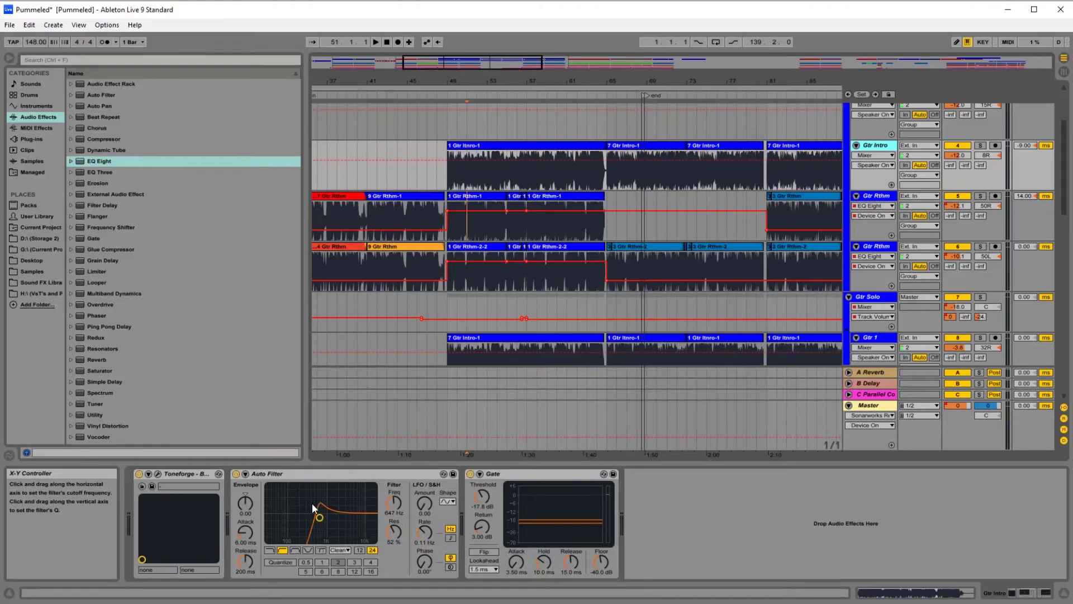
left_click(435, 207)
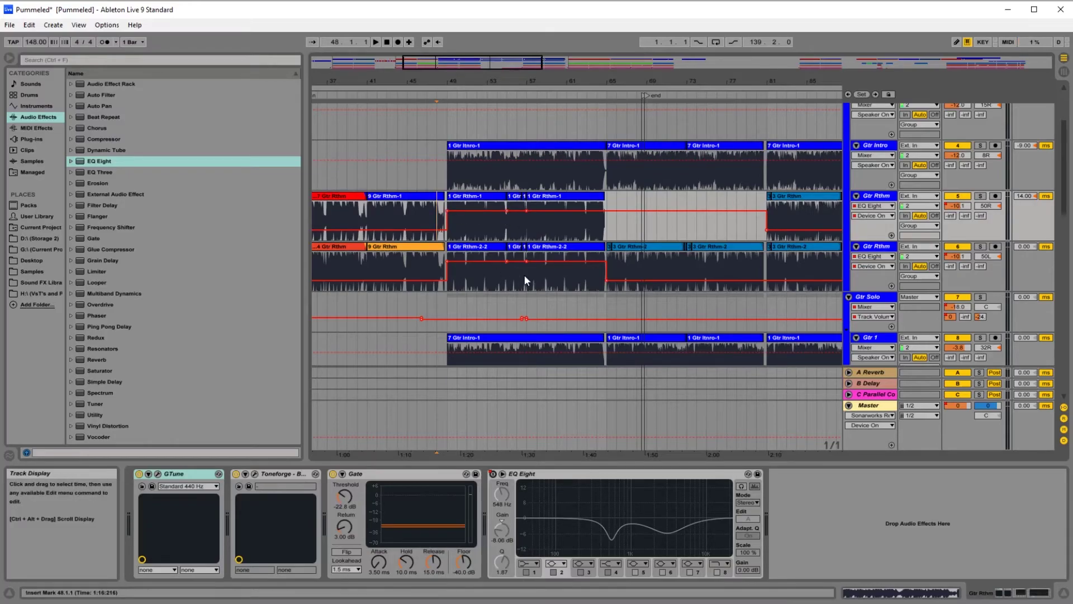
Play the section from bar 47 and mute the first Gtr 1 track during playback.
left_click(429, 178)
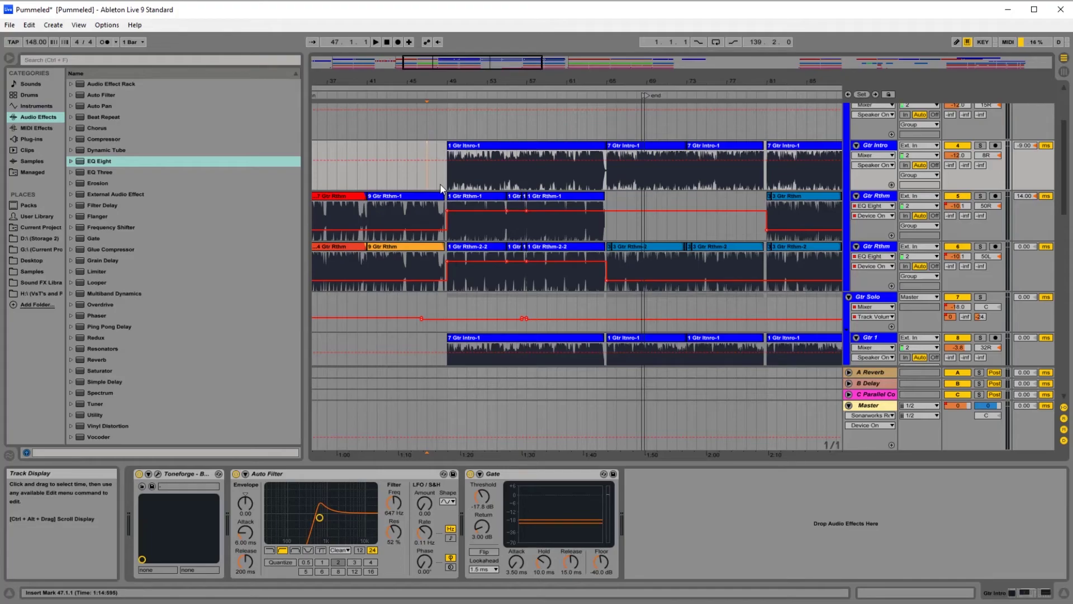
key("space")
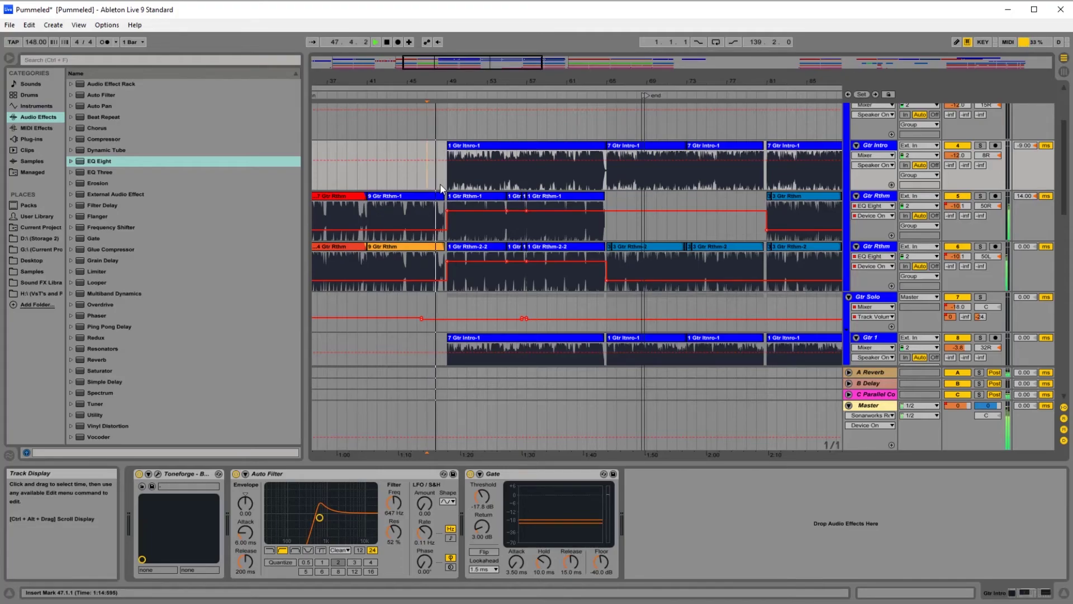
scroll(438, 280, "down", 5)
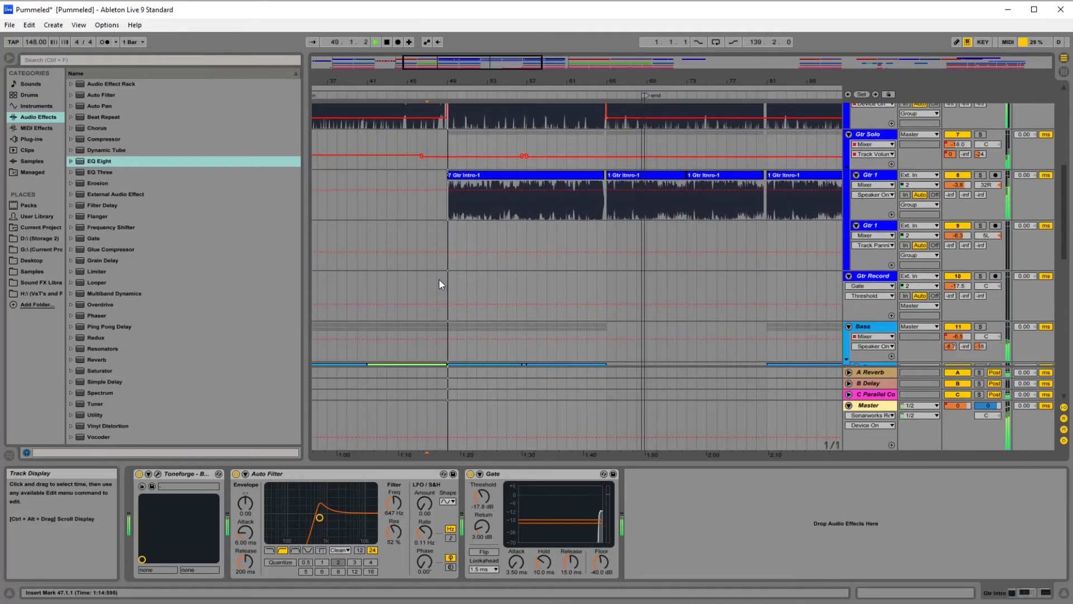
scroll(735, 263, "up", 5)
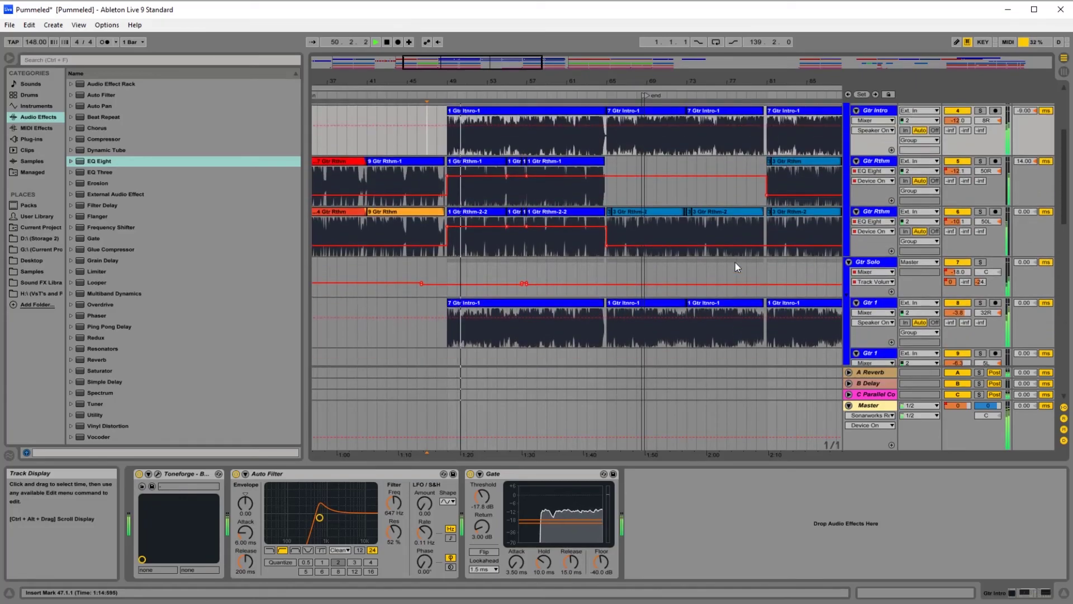
left_click(964, 304)
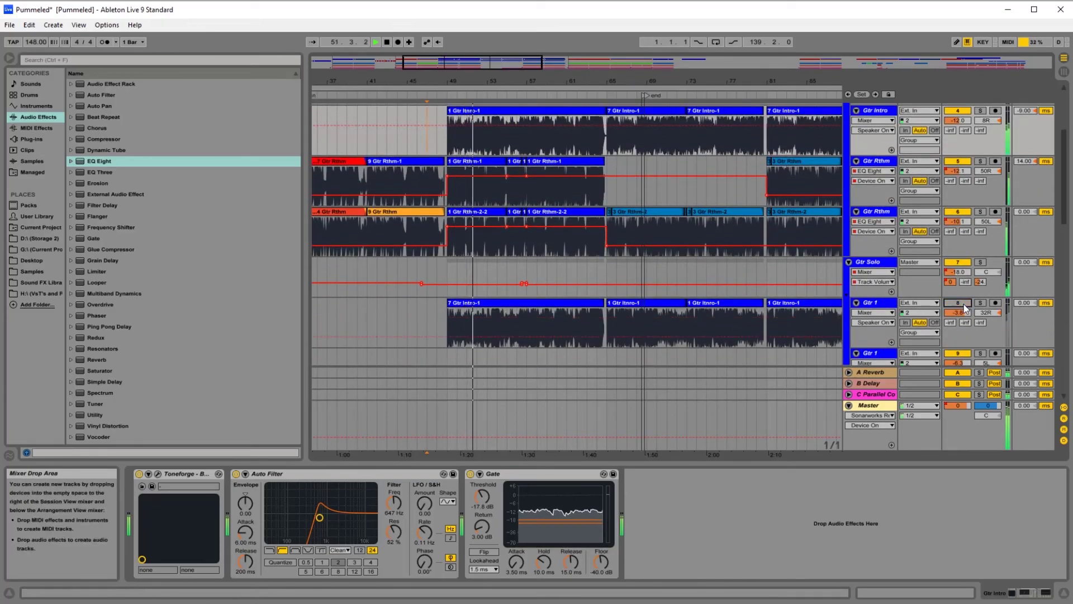
scroll(951, 223, "up", 3)
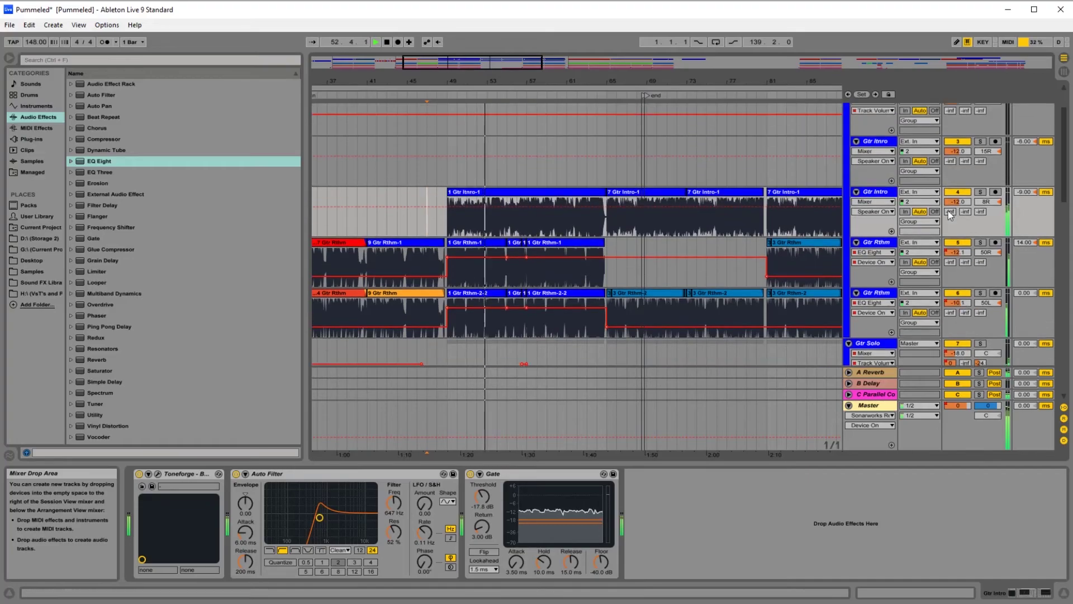
Mute and reactivate the Gtr Intro track while the section plays, and end the playback.
left_click(958, 192)
left_click(958, 192)
scroll(645, 186, "down", 3)
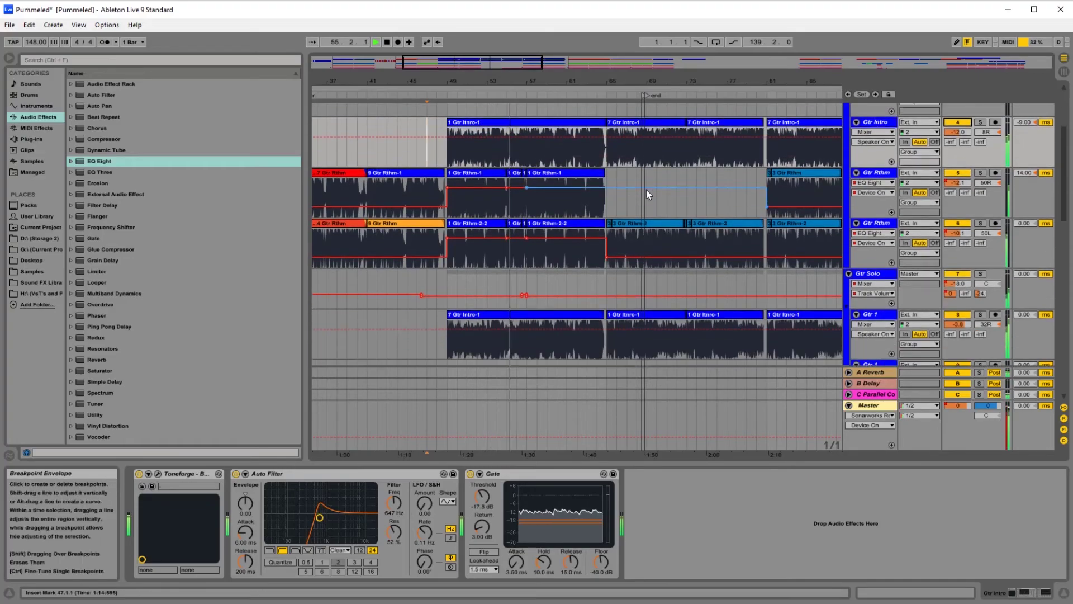
key("space")
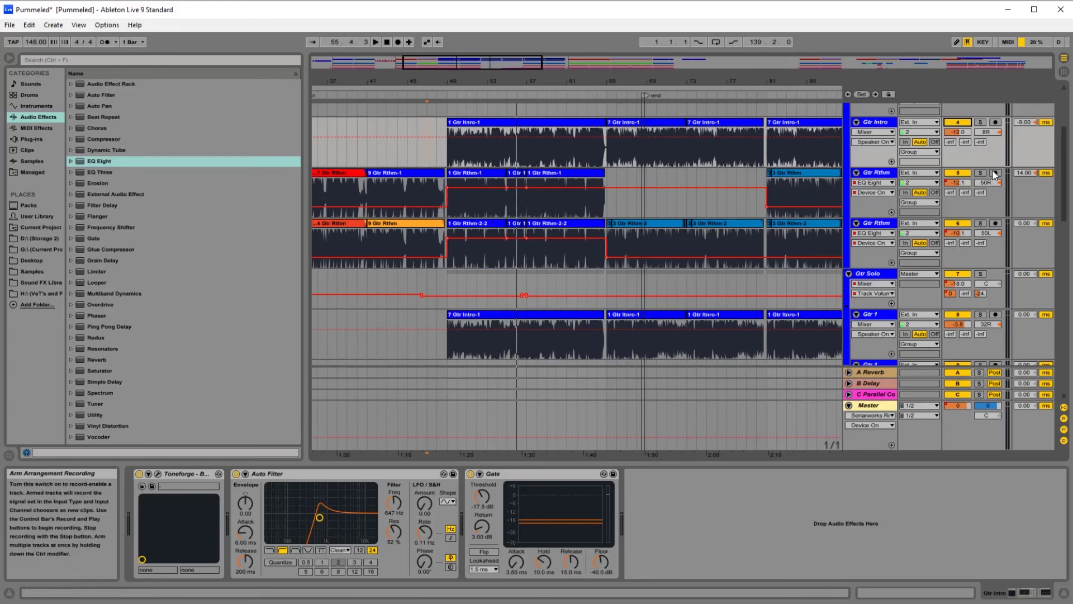
left_click_drag(772, 82, 772, 55)
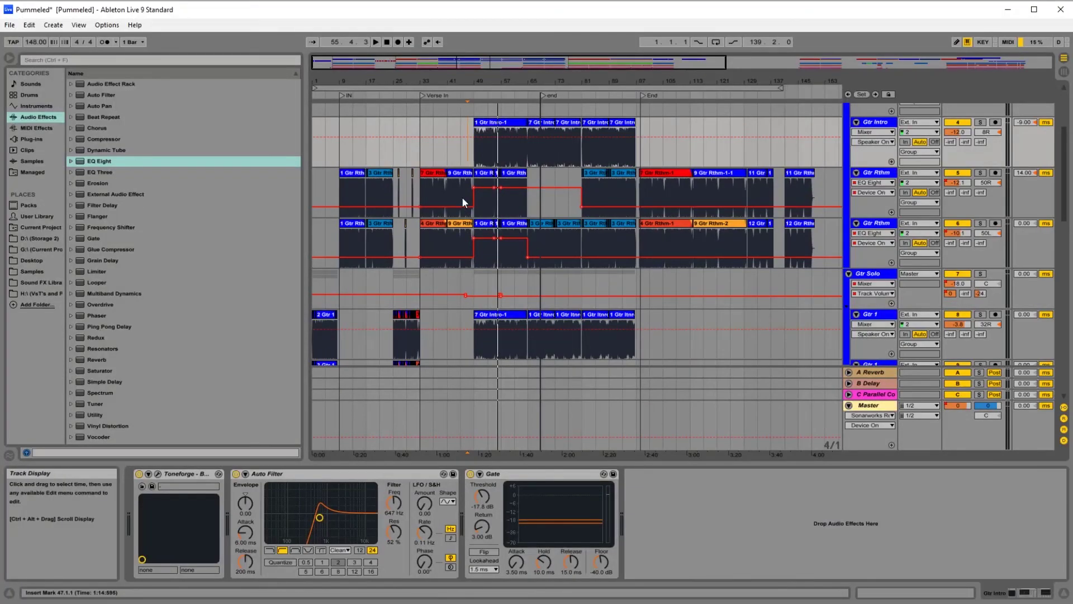